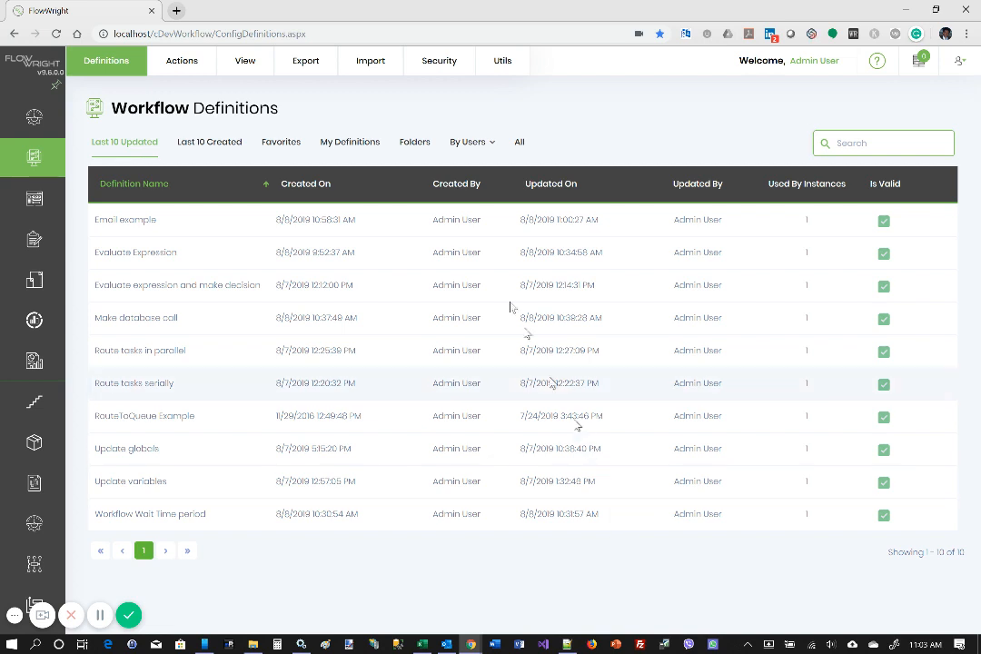
Step: Create a workflow definition named "Task choice example" and have it open in the designer
click(187, 79)
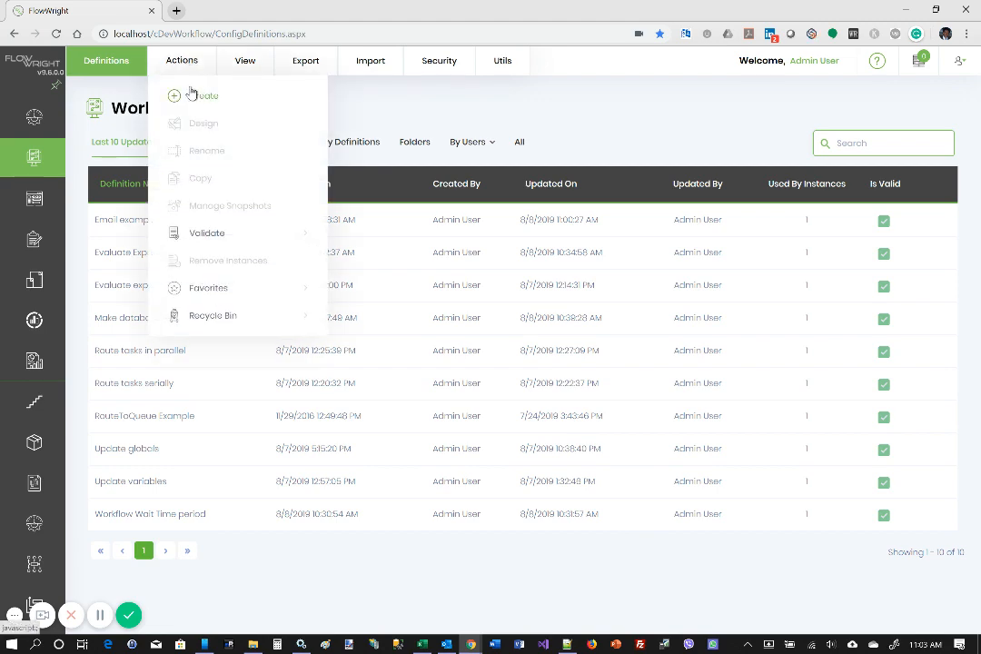
click(194, 100)
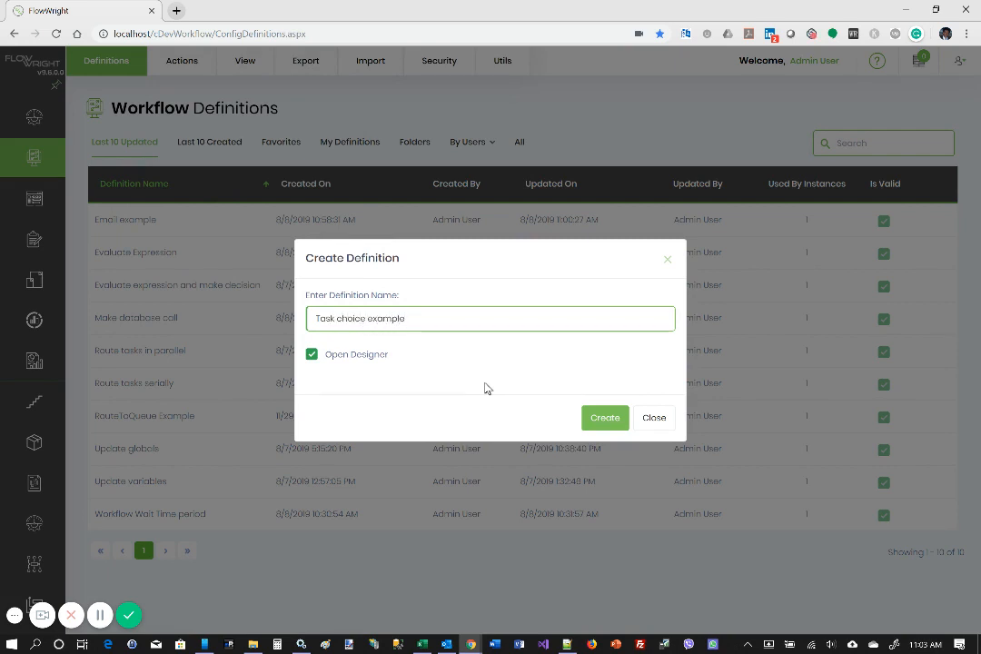
click(607, 419)
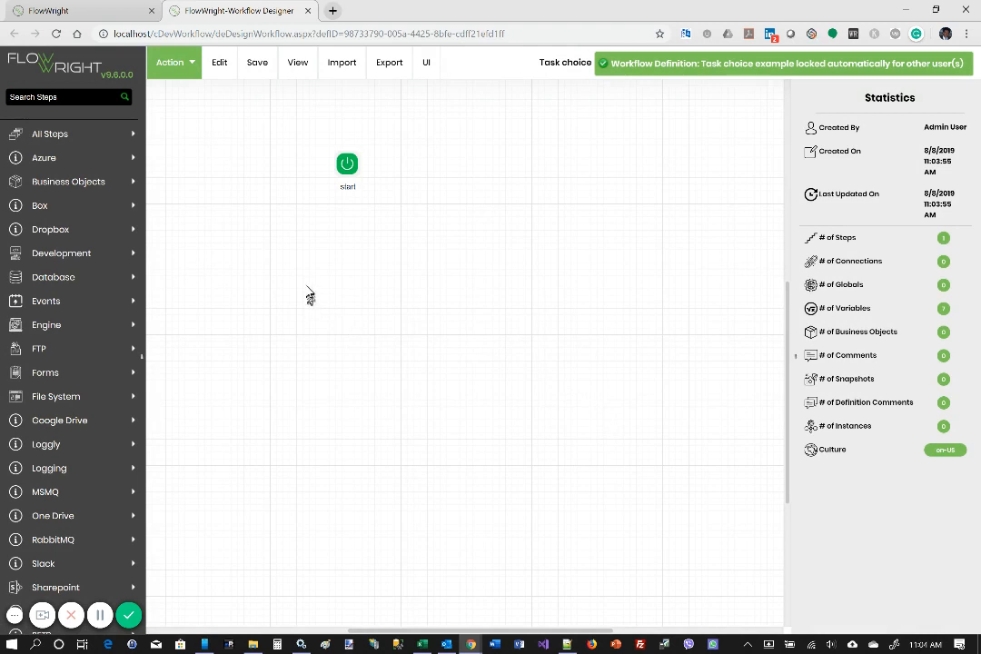
Step: Find the "Route choice tasks to users" step, place it below and beside the start step, and connect start to it
click(66, 98)
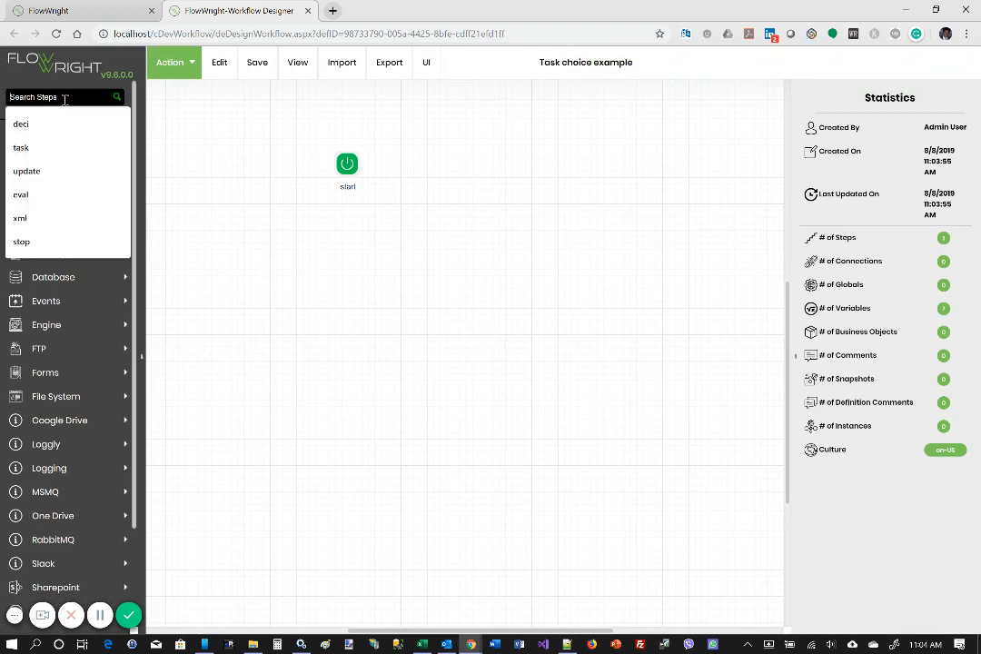
text(choi)
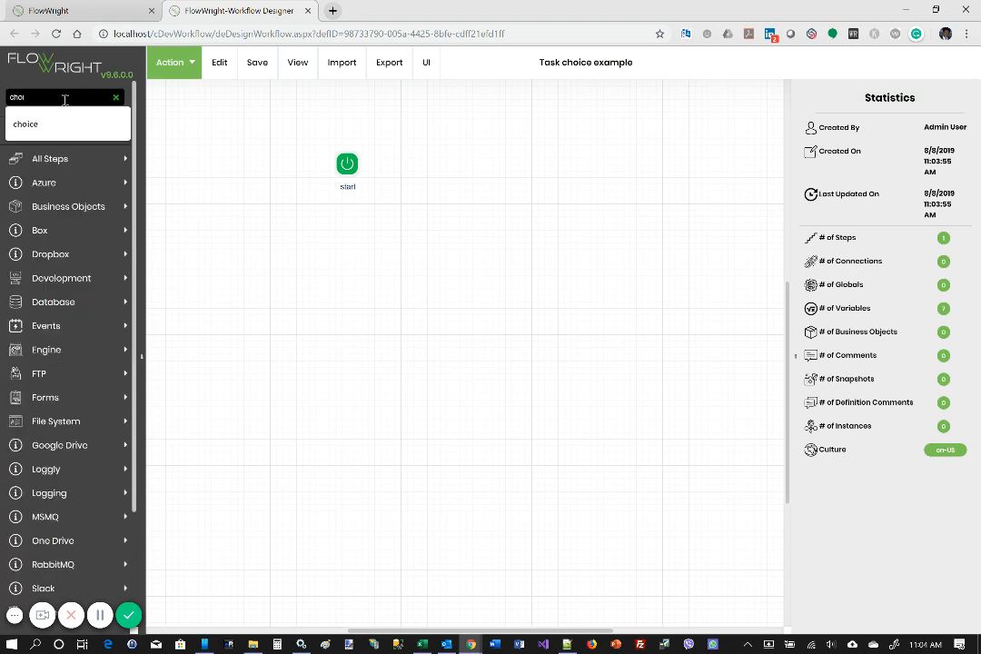
text(ce)
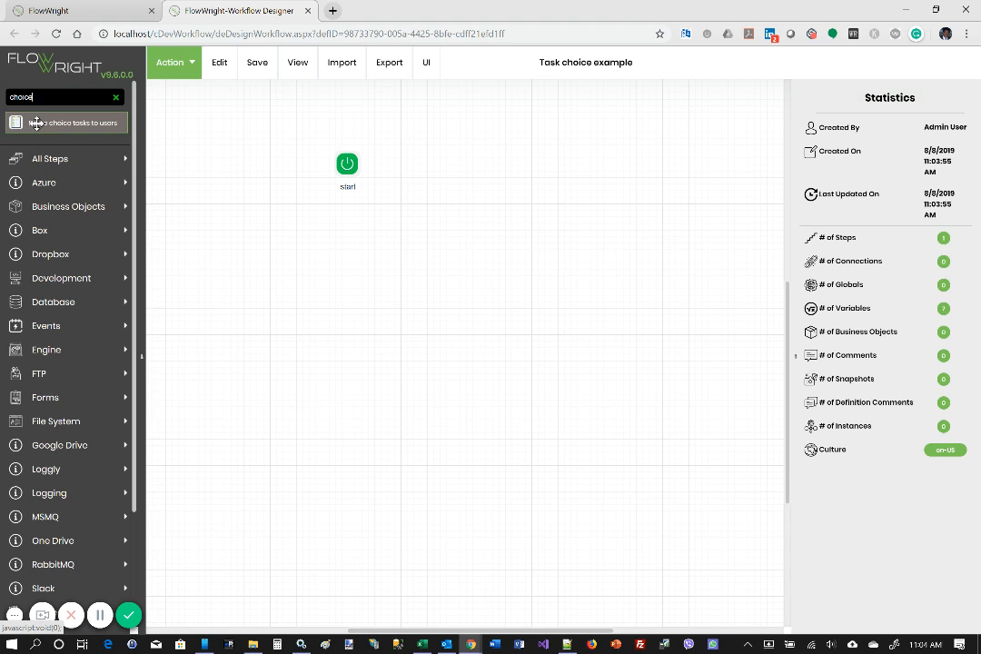
drag(36, 123, 481, 214)
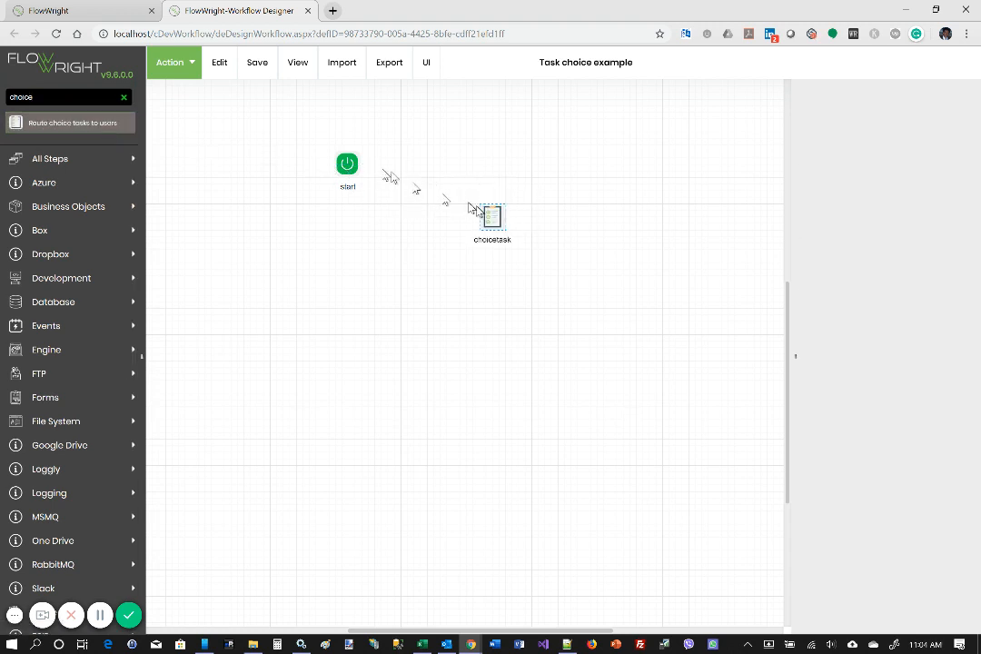
drag(359, 166, 498, 211)
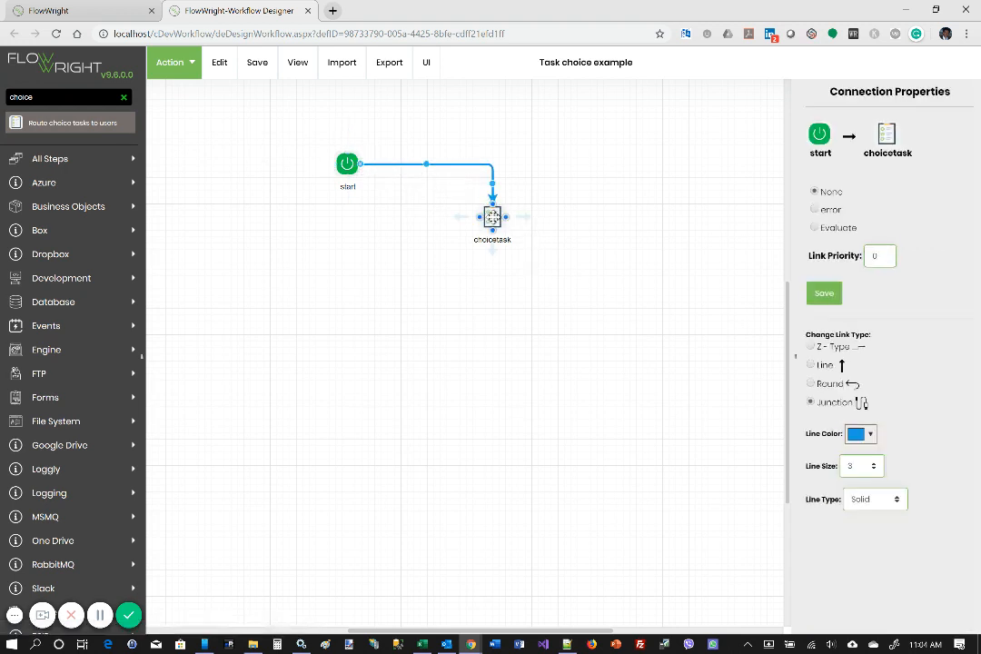
Step: Route the choice task to Admin User and set its task description to "Select a color"
click(492, 216)
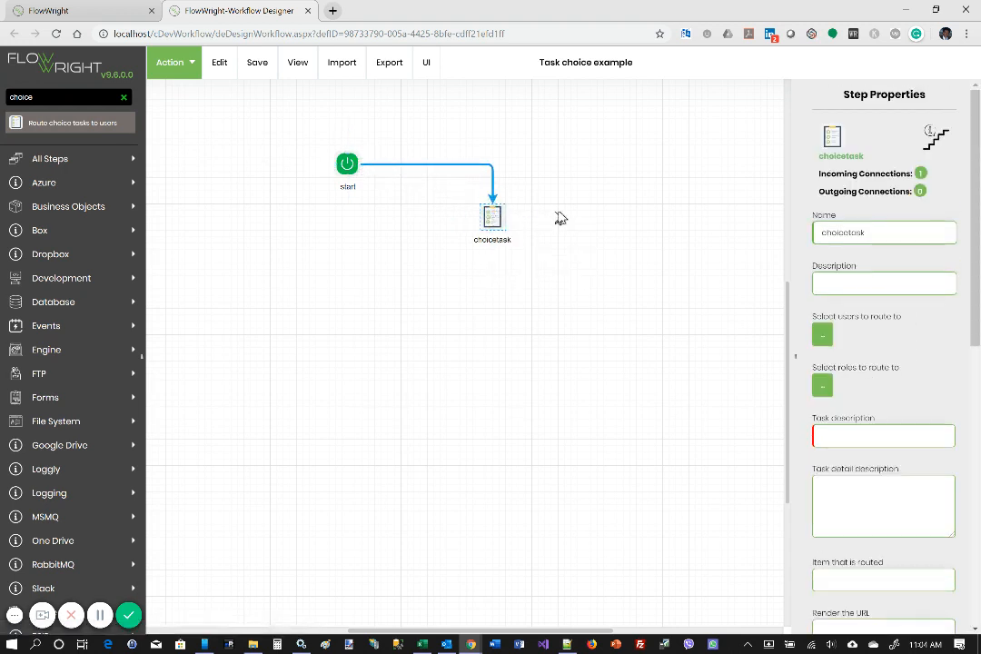
scroll(558, 218, up, 1)
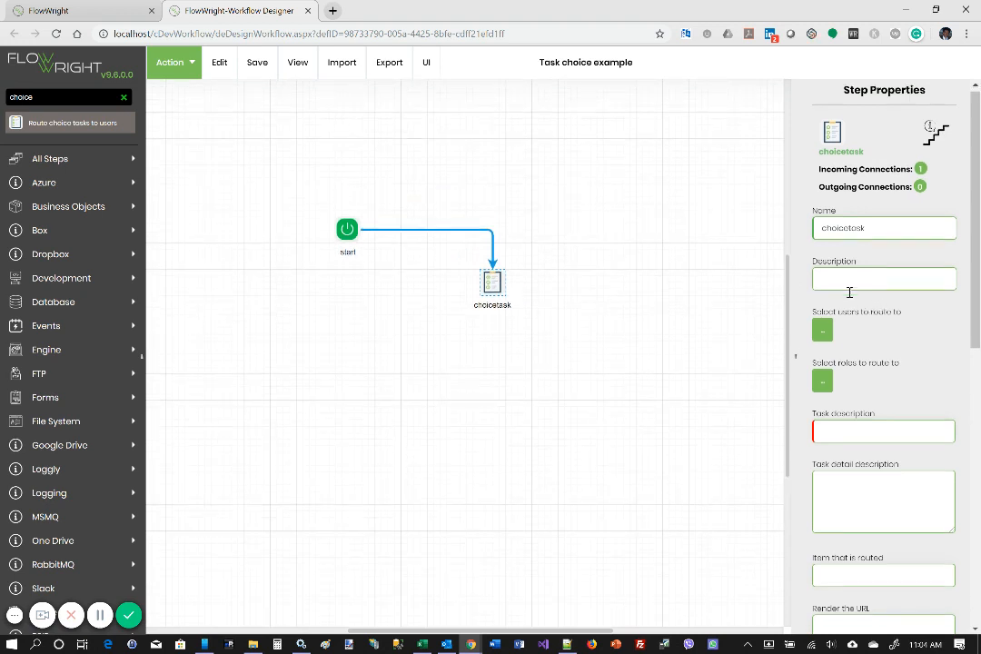
scroll(854, 300, down, 1)
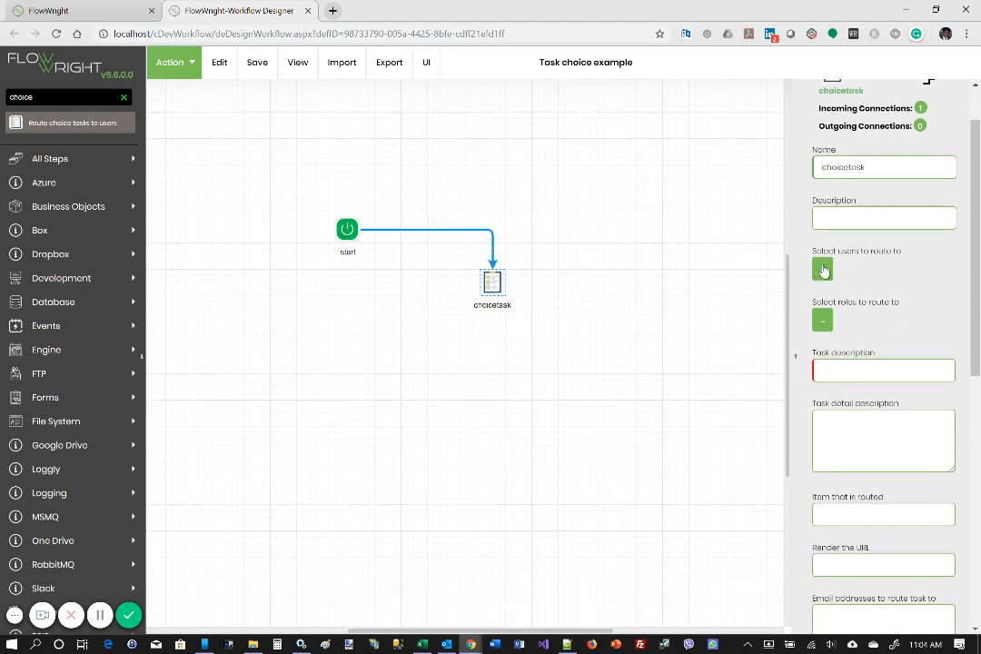
click(823, 270)
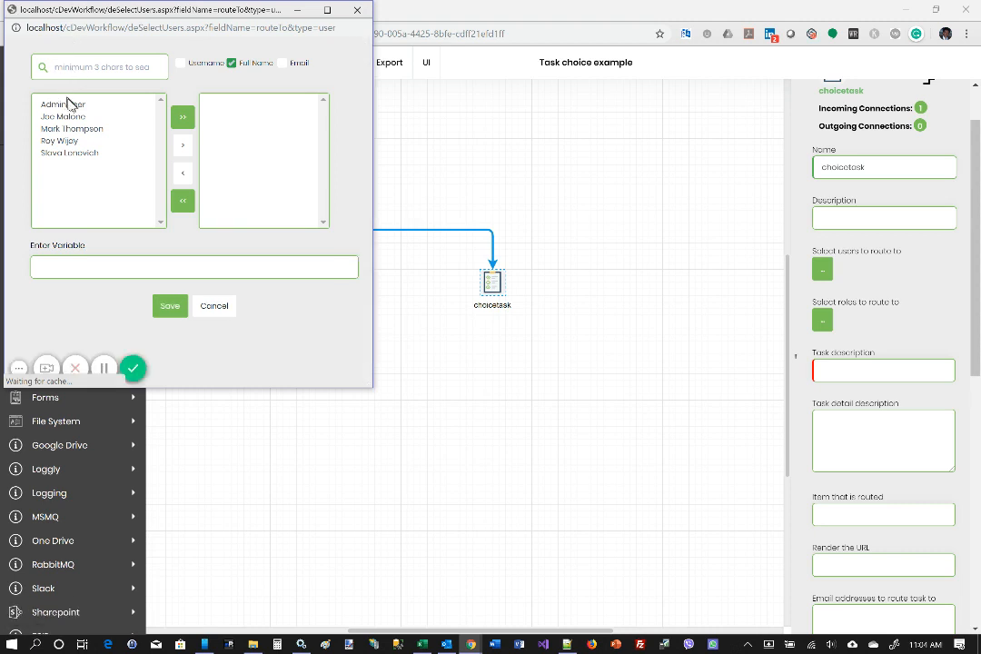
click(70, 105)
click(182, 146)
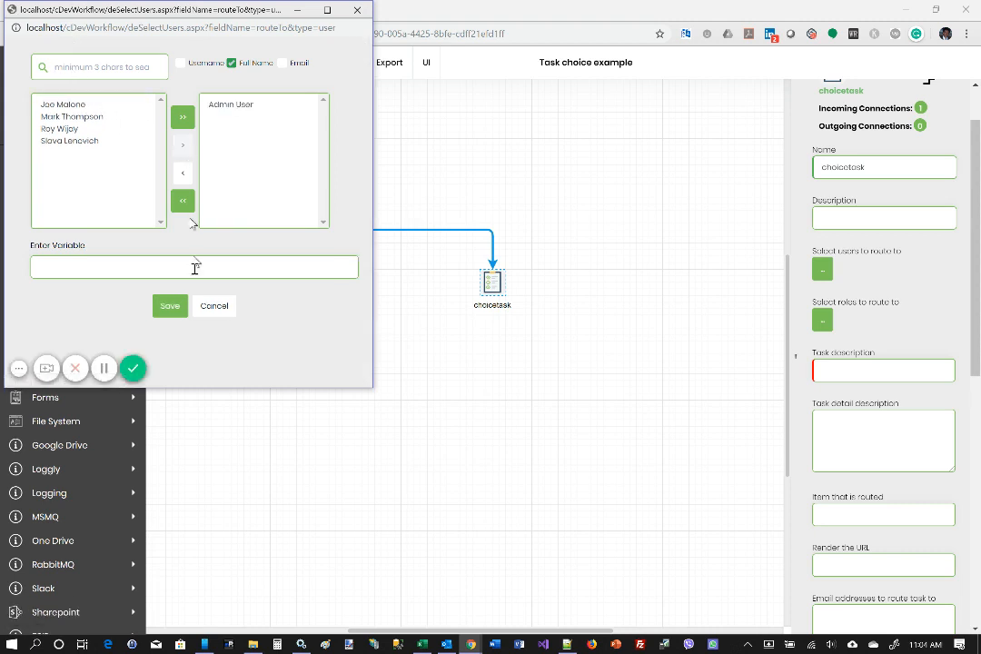
click(169, 306)
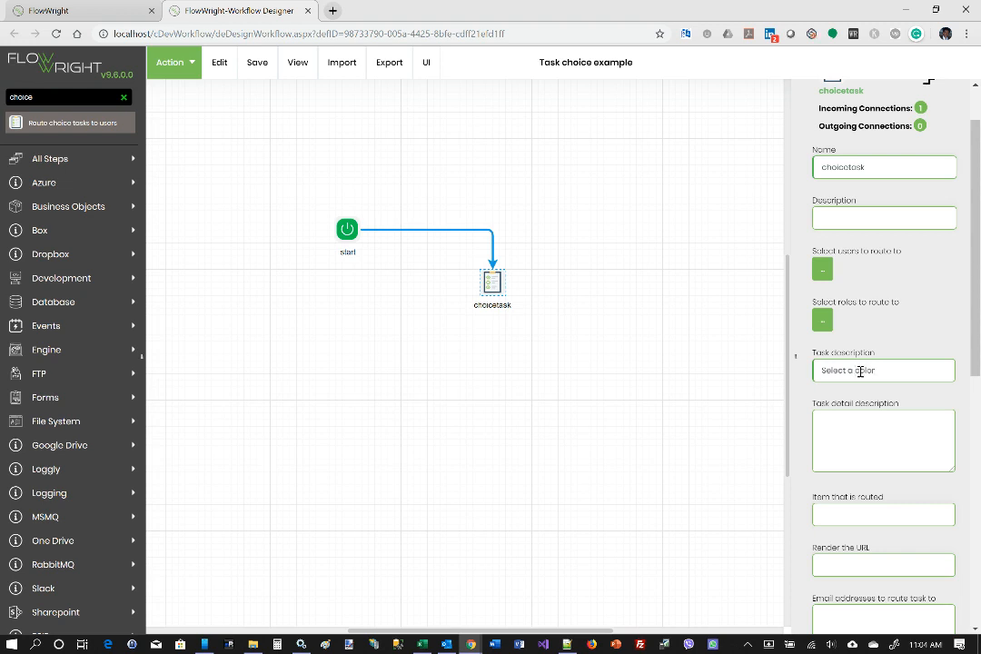
Step: Define the choice task's return values in the order Red, Blue, Green and save the list
scroll(860, 370, down, 3)
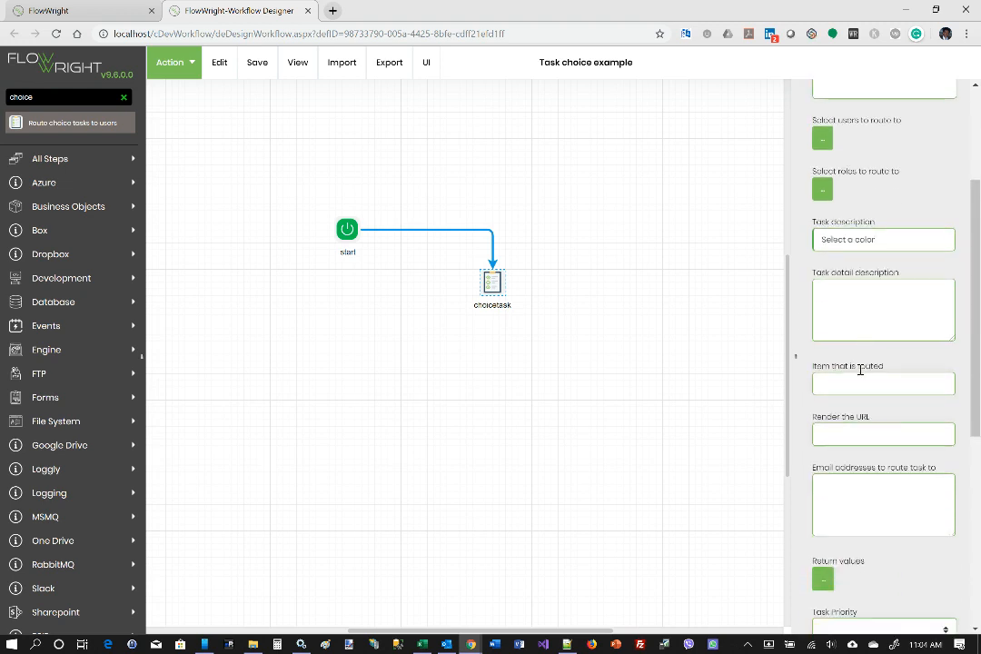
scroll(861, 370, down, 5)
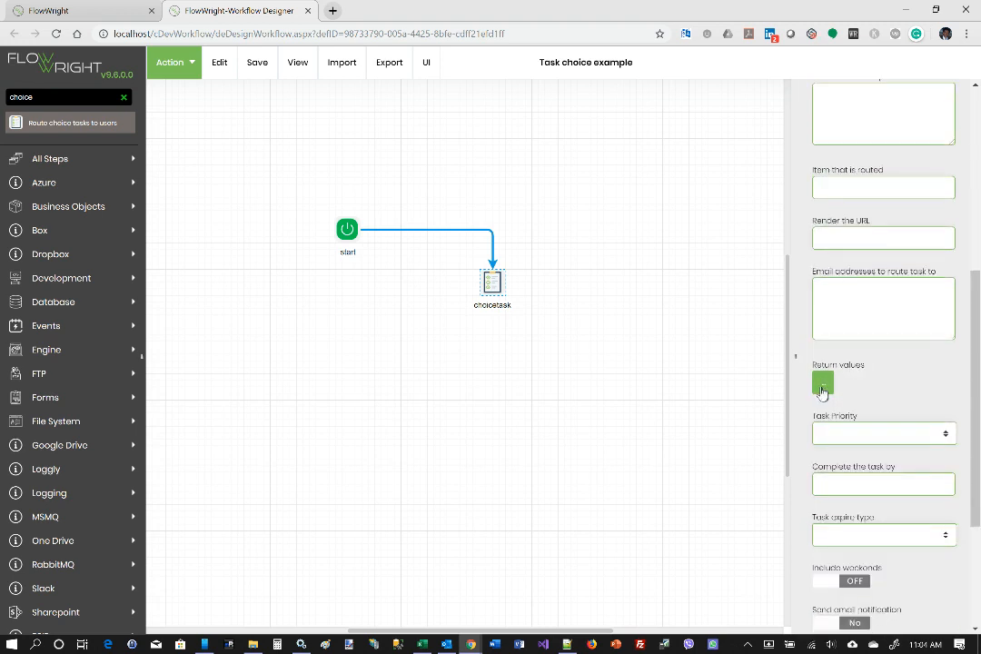
click(823, 386)
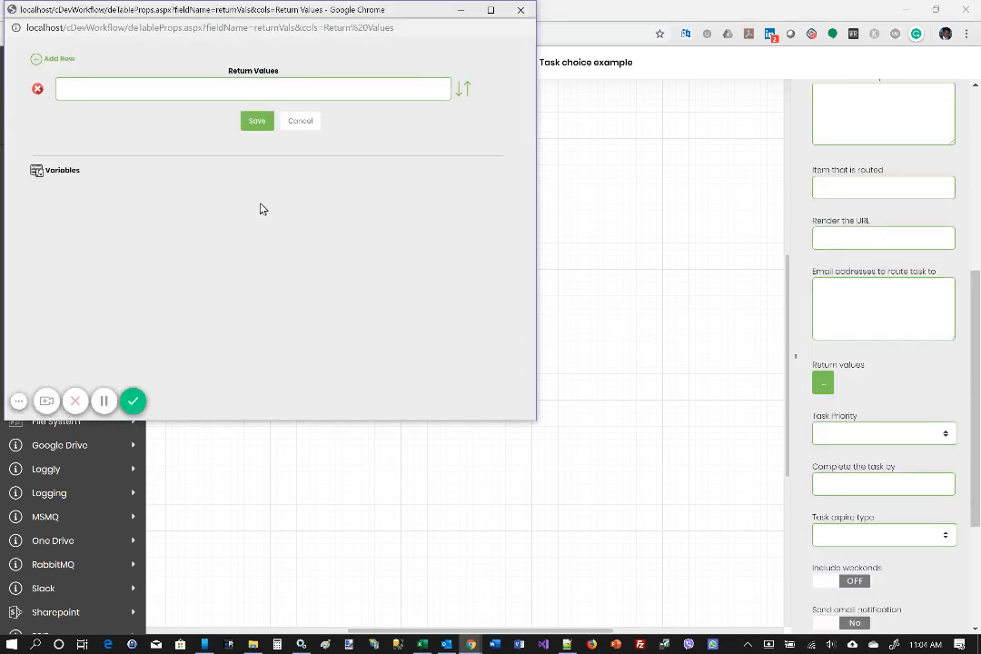
click(39, 62)
click(38, 62)
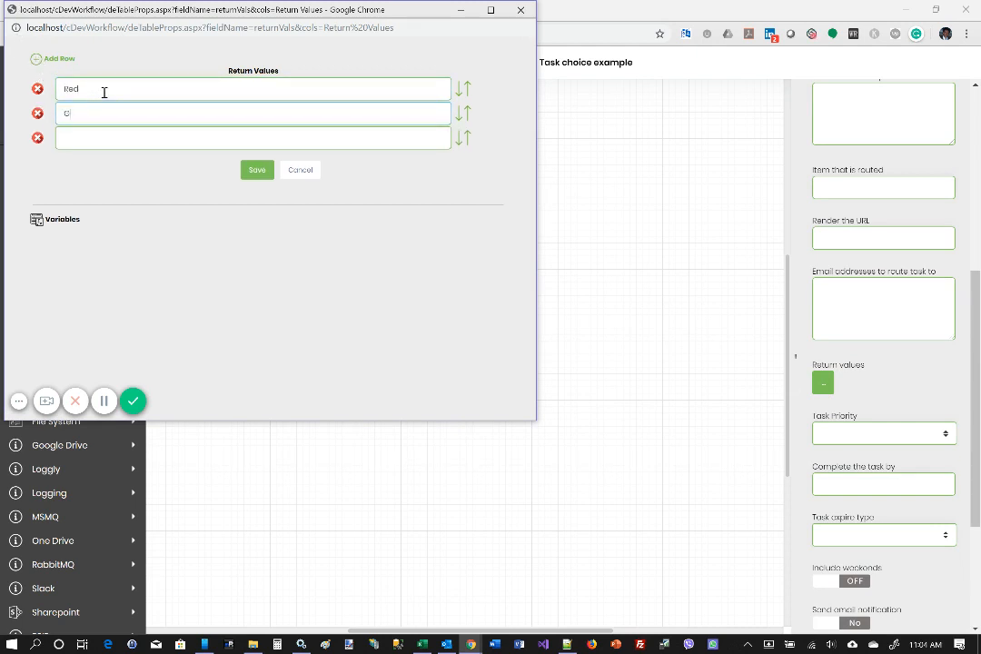
key(Tab)
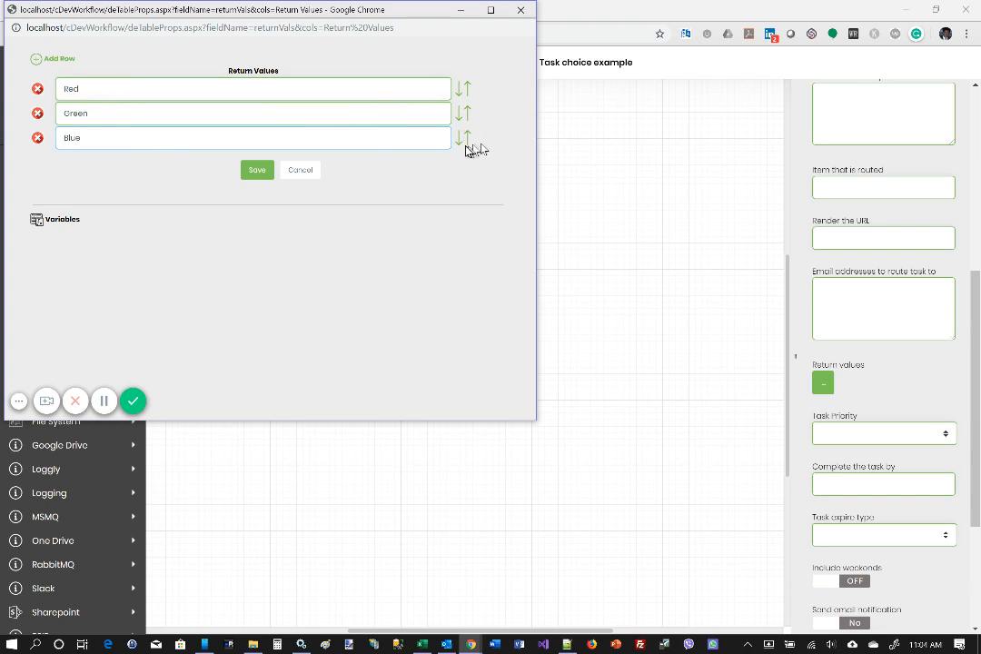
drag(467, 144, 484, 111)
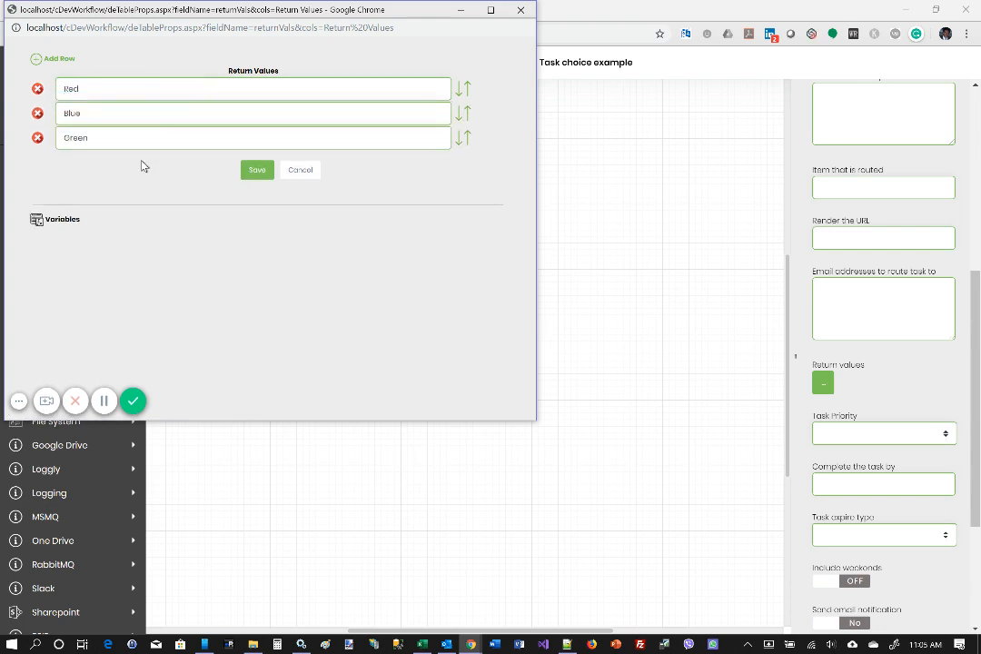
click(260, 177)
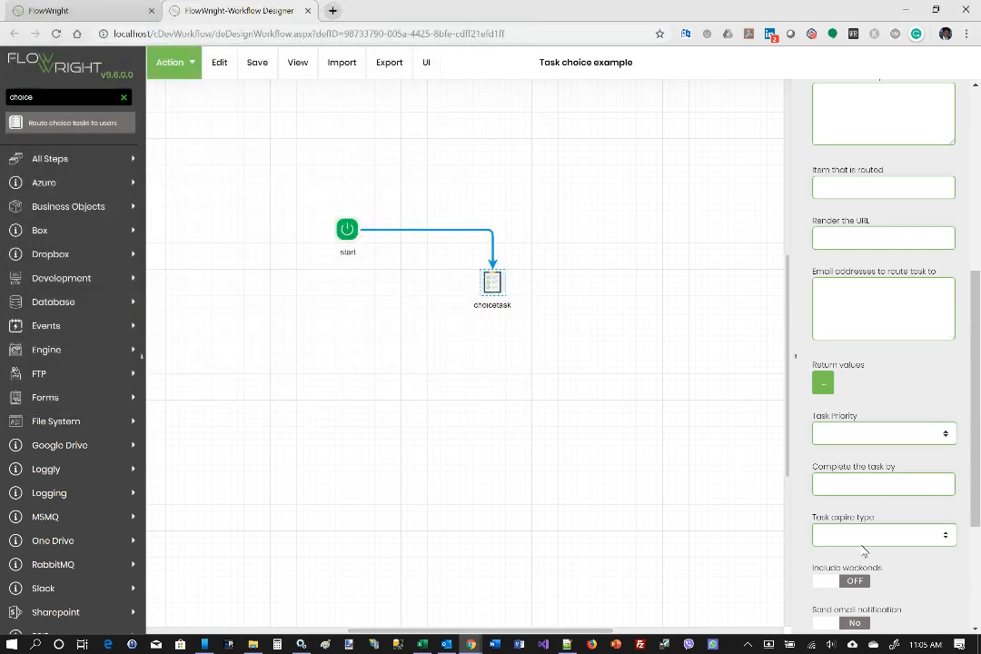
Step: Save the choice task's step properties and the workflow definition
scroll(863, 550, down, 3)
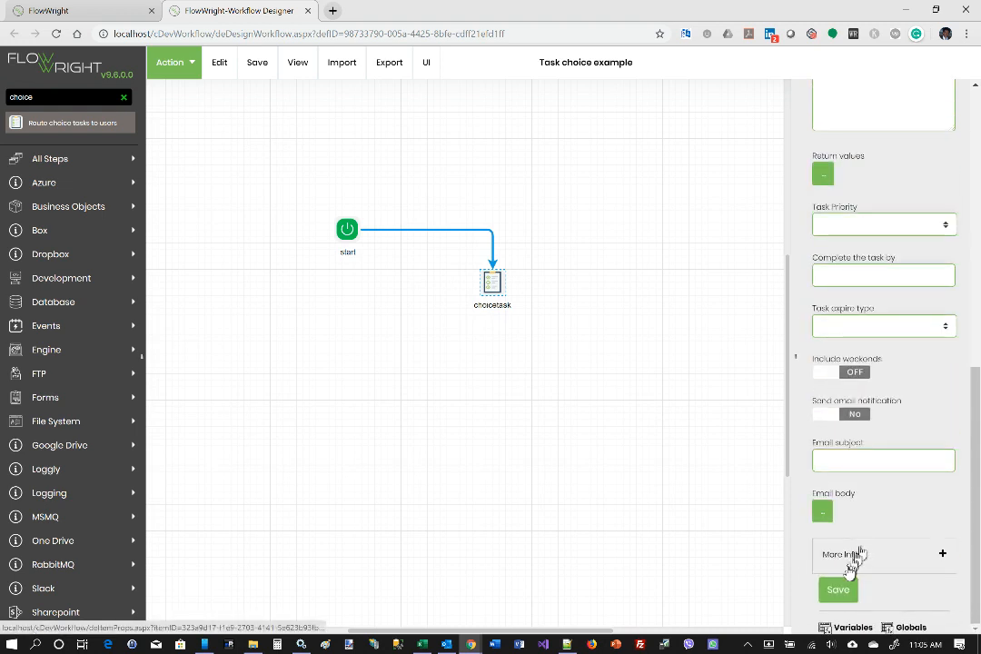
click(843, 590)
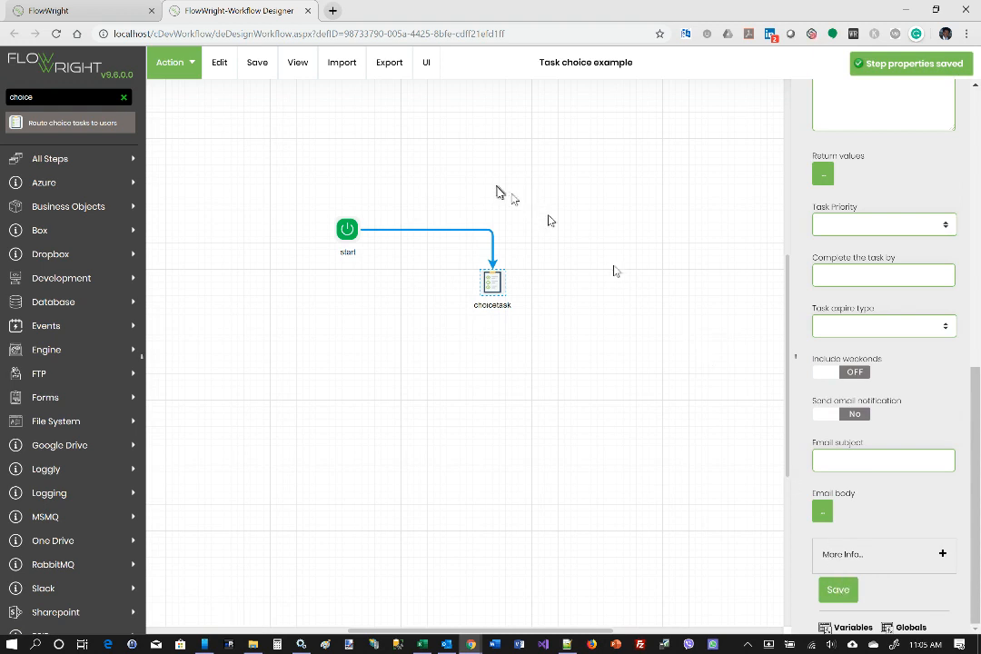
click(258, 63)
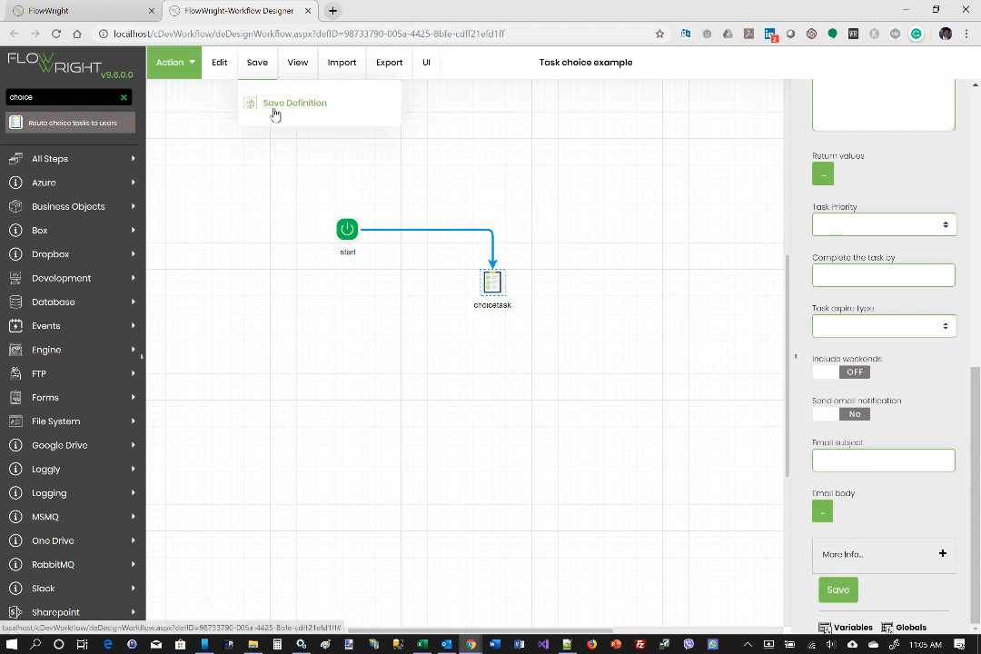
click(274, 105)
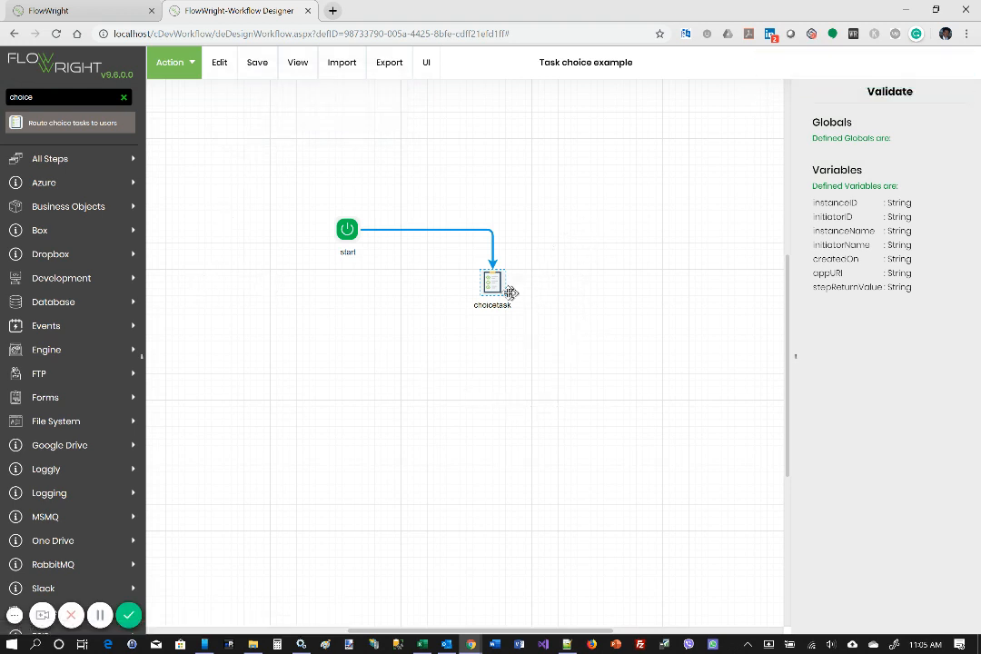
Step: Place a True/False expression decision step below the start step, set its condition to 1==1, and save its properties
click(116, 98)
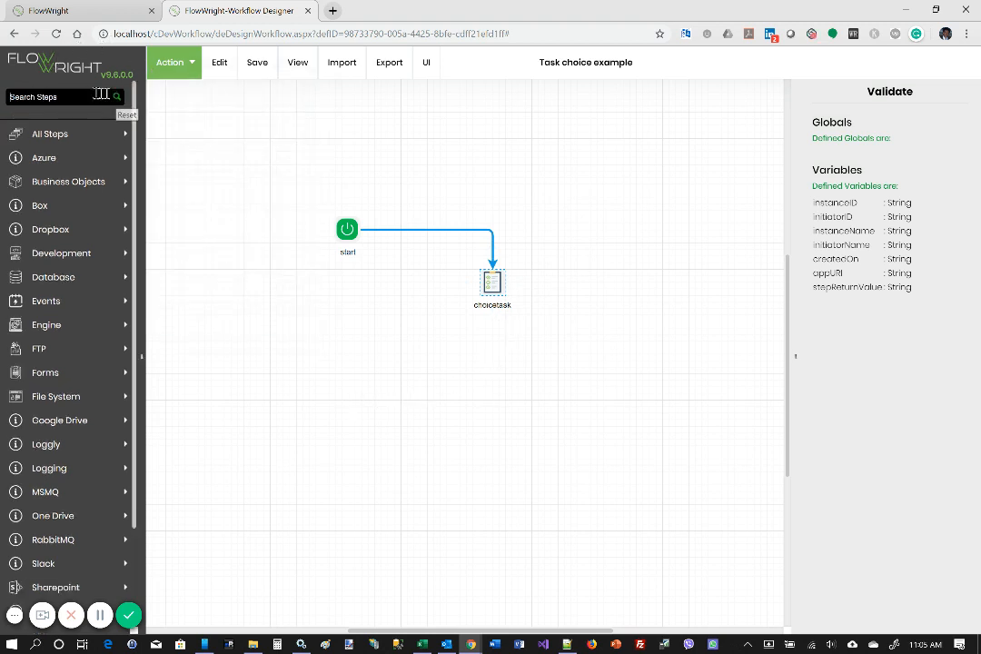
text(dec)
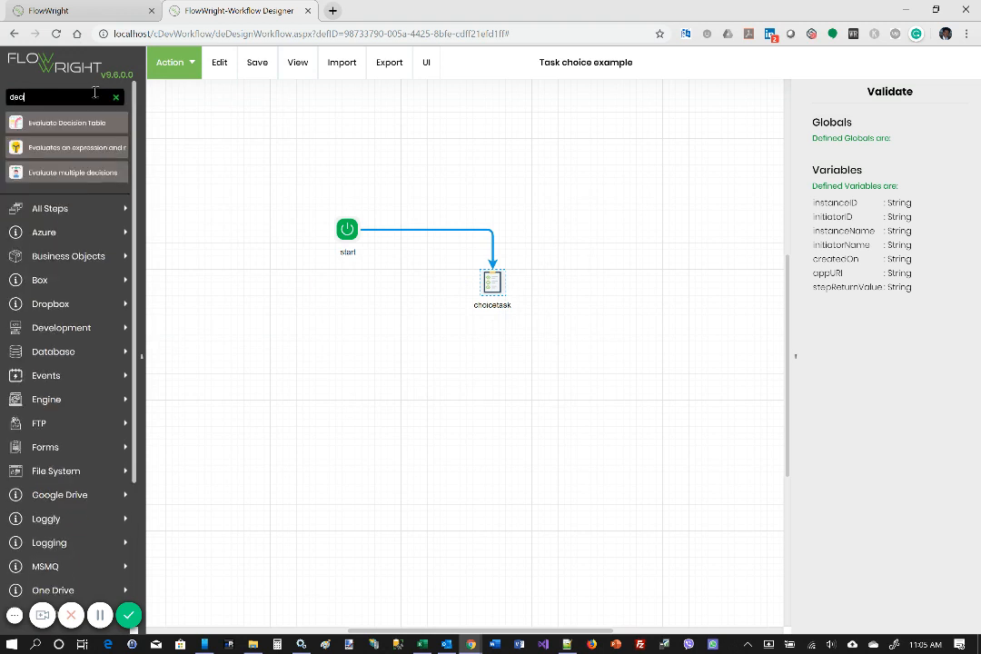
text(i)
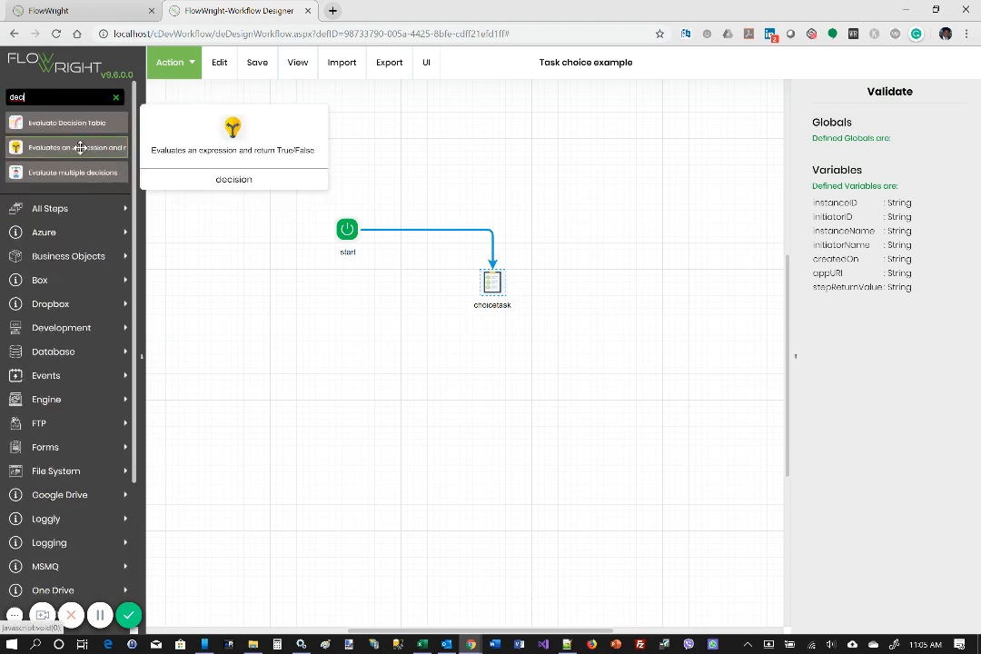
drag(94, 147, 360, 386)
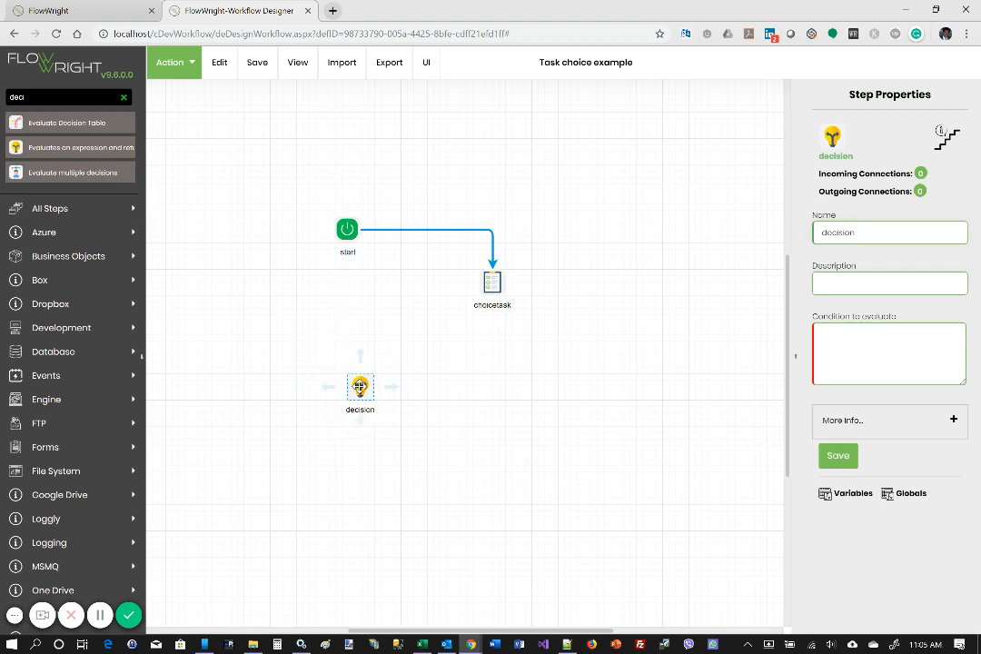
click(884, 341)
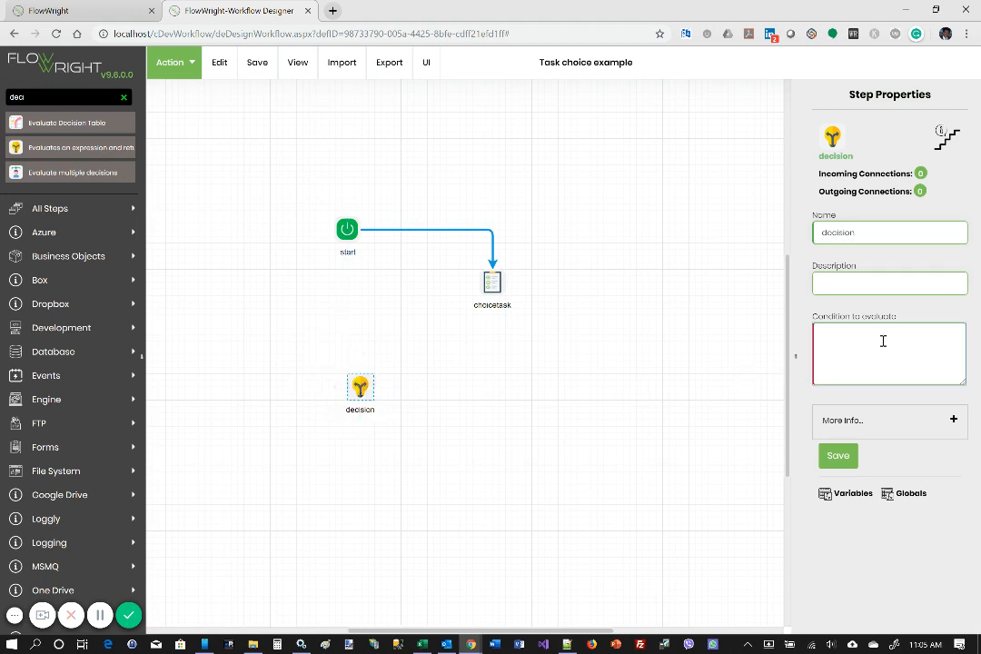
text(1==1)
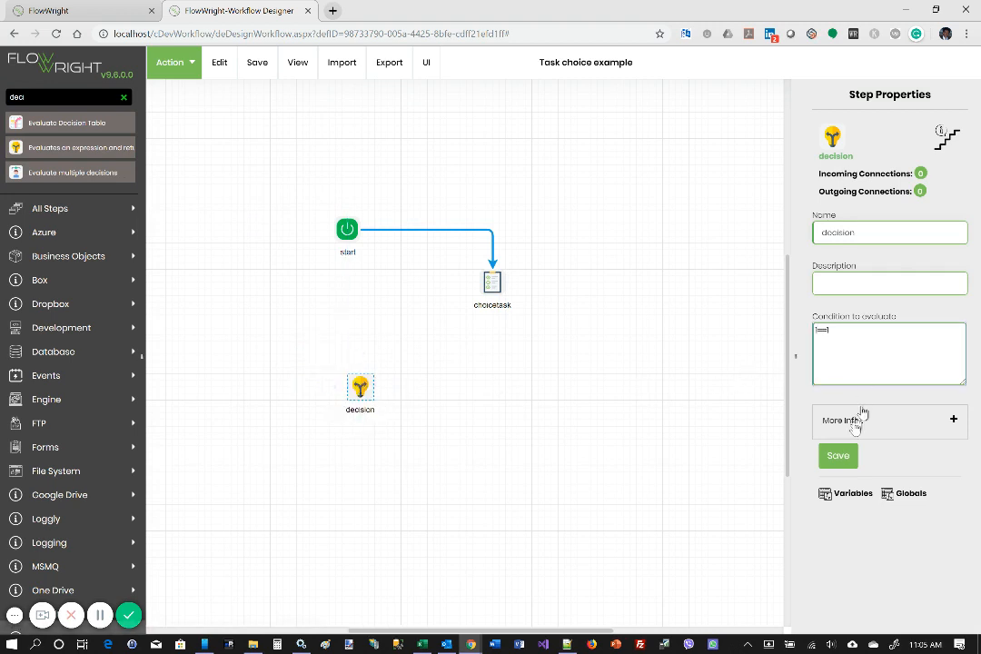
click(840, 455)
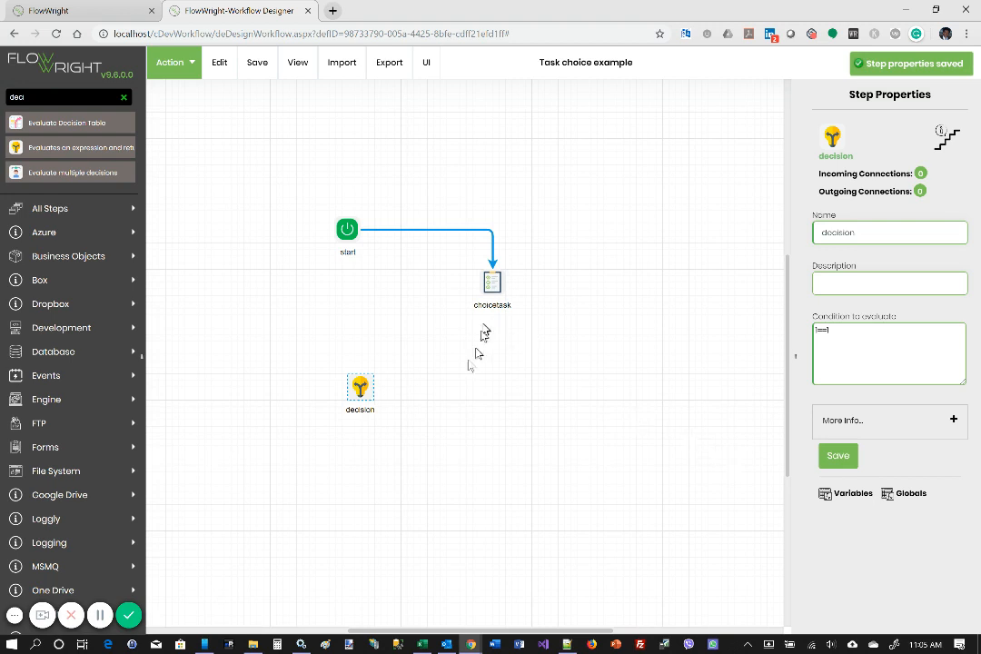
Step: Duplicate the decision step twice and arrange the three decision steps in a horizontal row below the choice task
right_click(360, 387)
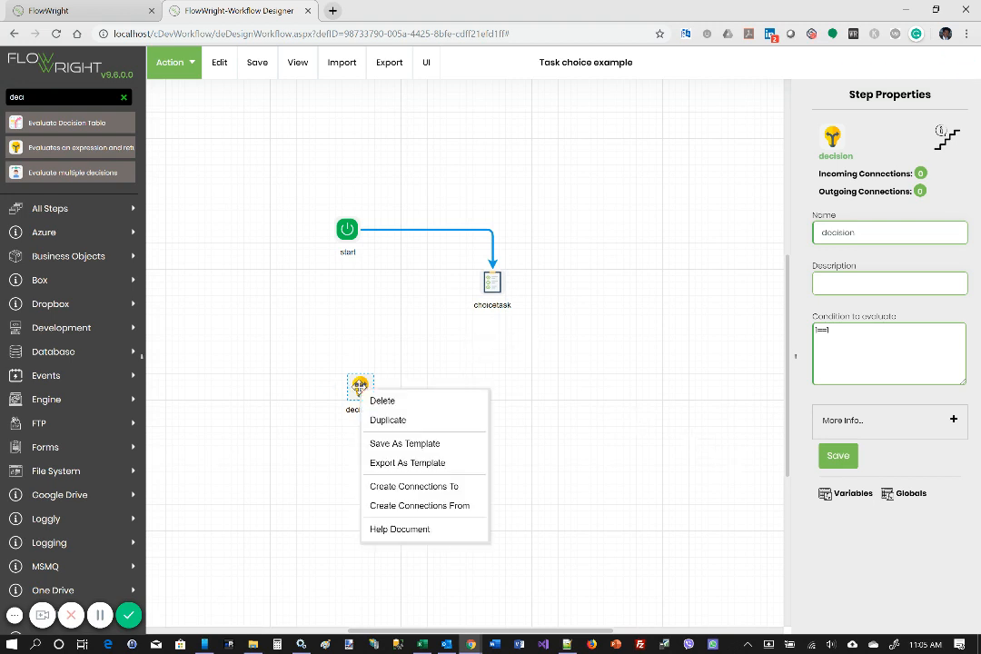
click(401, 423)
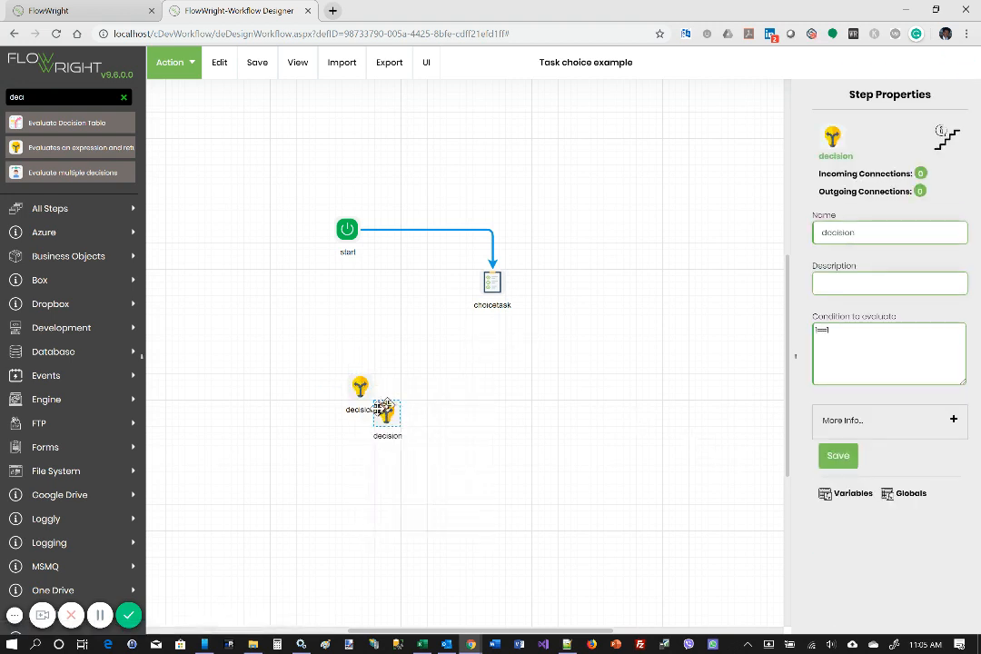
right_click(389, 416)
click(415, 444)
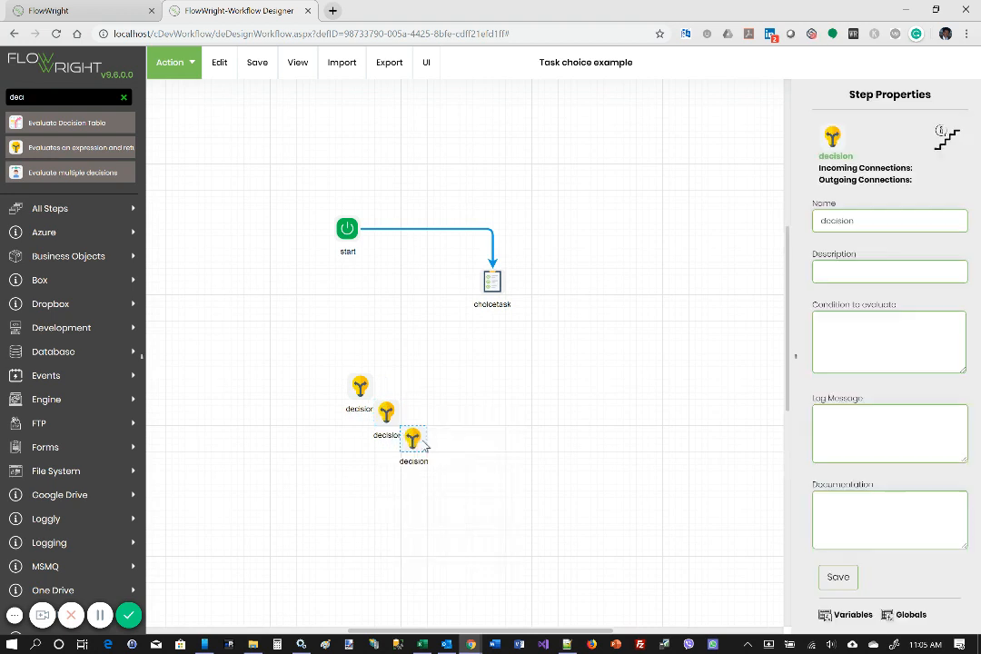
drag(413, 439, 647, 395)
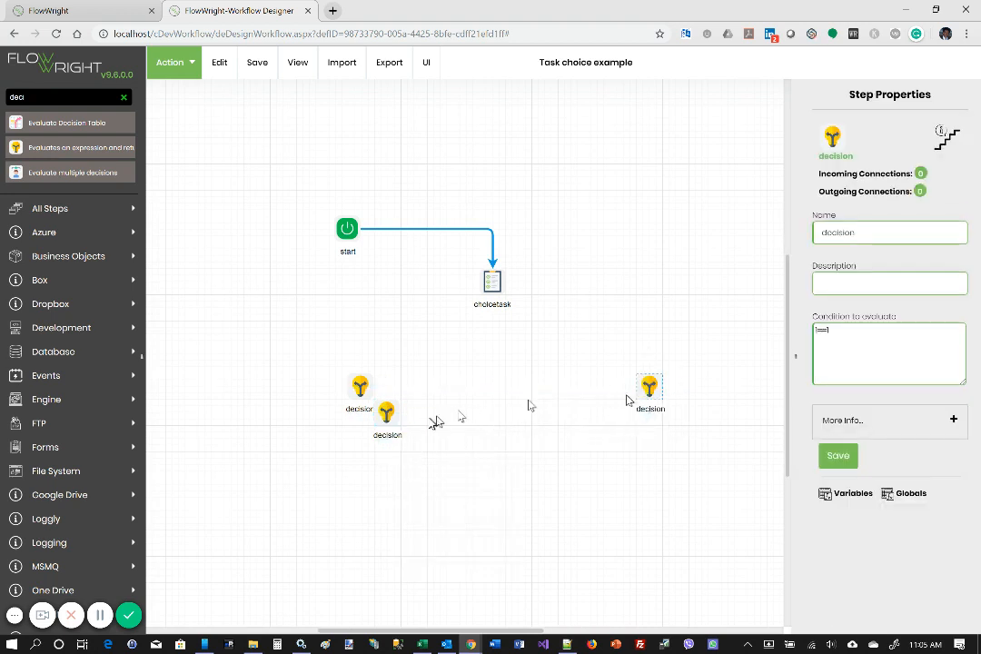
drag(388, 412, 521, 387)
Step: Connect the choice task to each of the three decision steps with its own link
drag(514, 284, 649, 376)
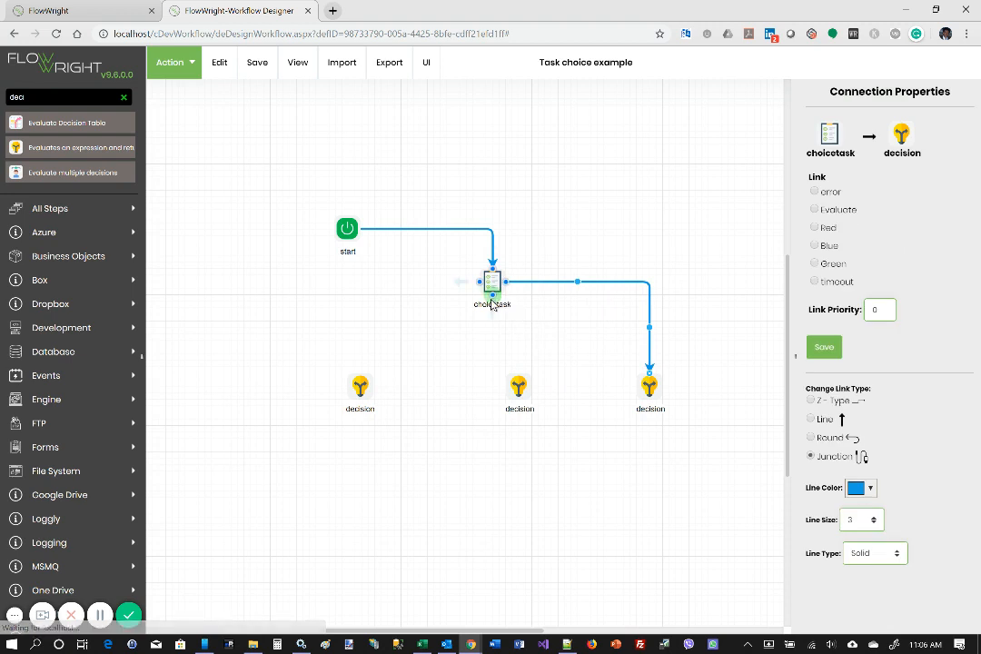
drag(492, 292, 520, 375)
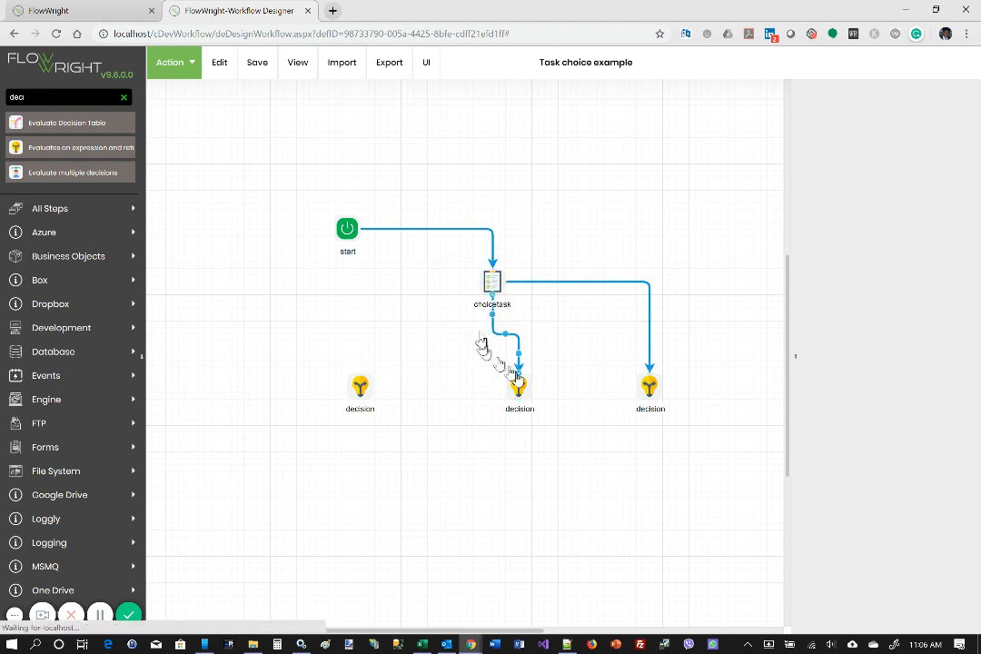
drag(477, 282, 362, 384)
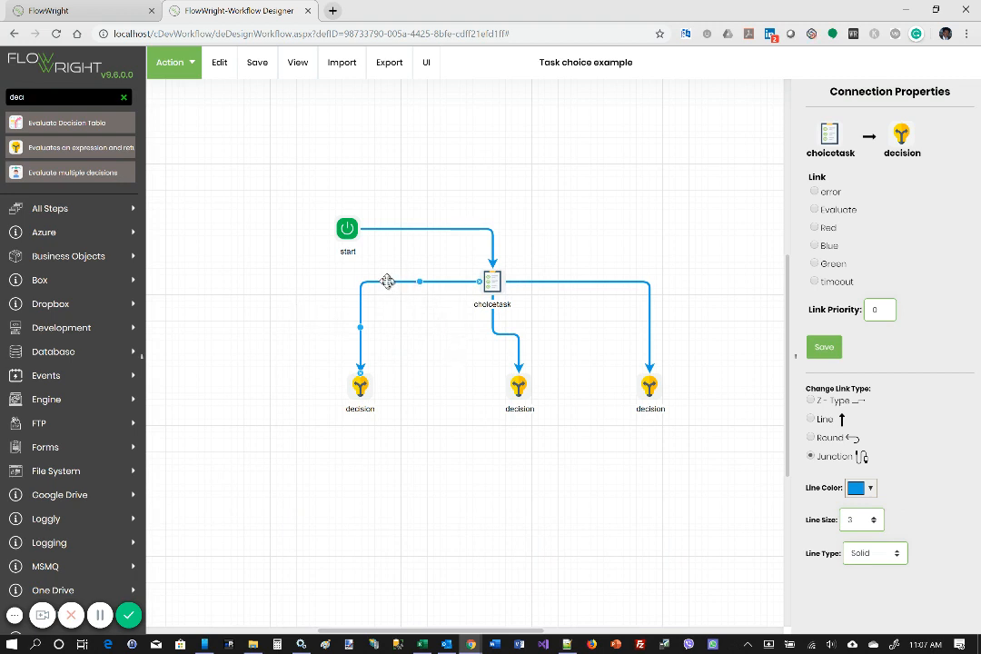
Step: Set the choice task's link values to Red for the left decision, Blue for the middle and Green for the right, and save
mouse_move(387, 280)
click(816, 228)
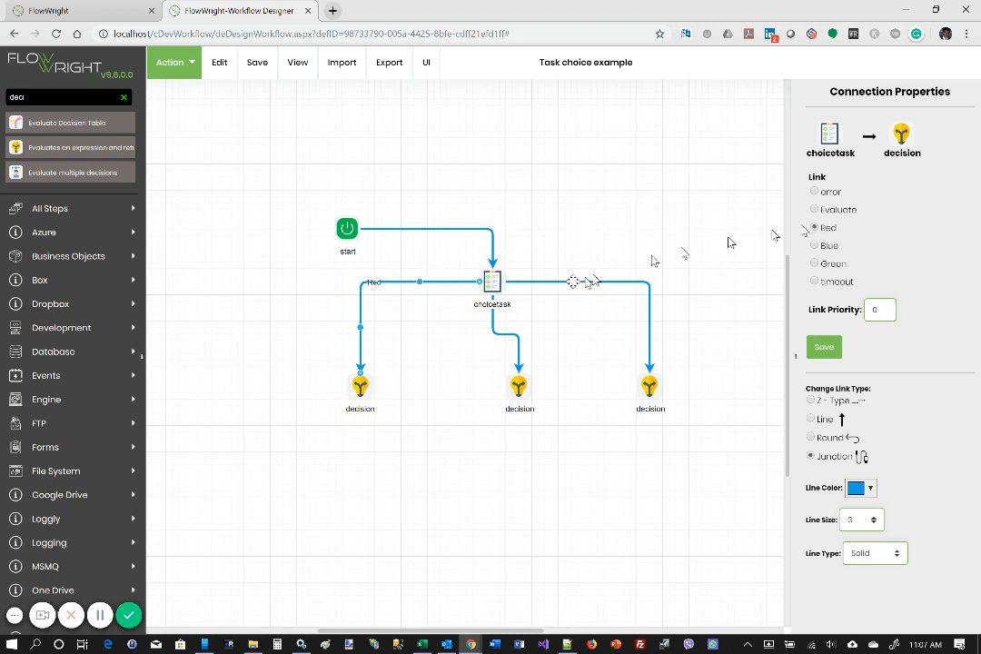
click(511, 335)
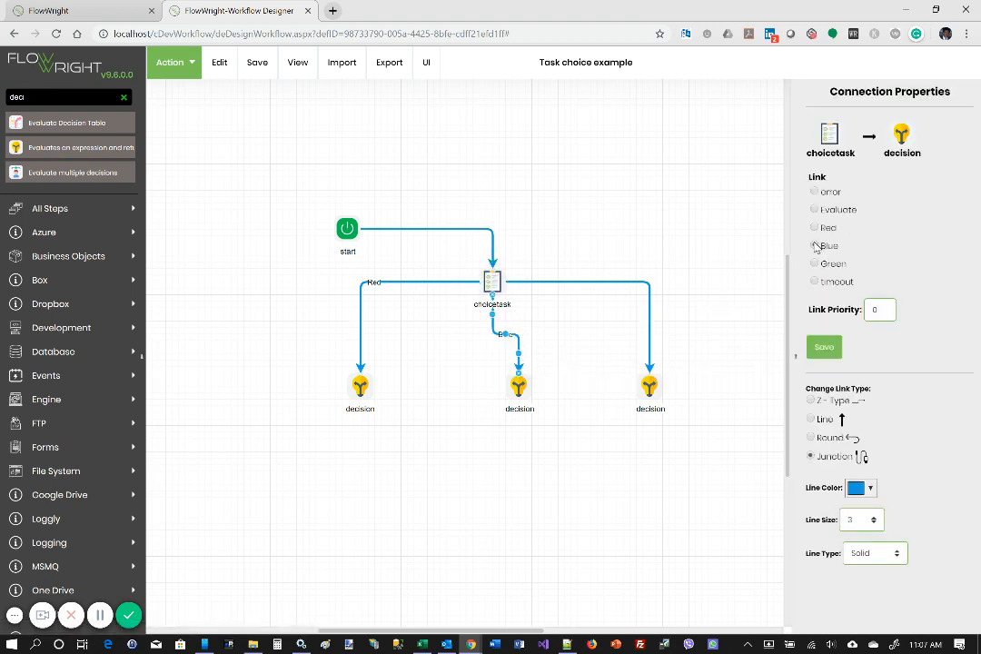
click(817, 247)
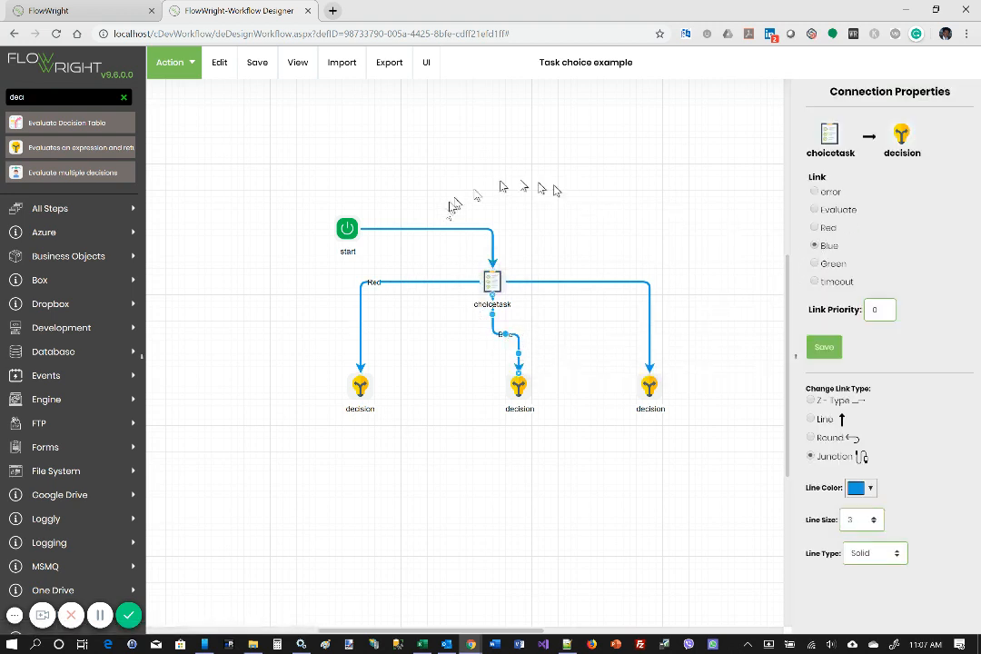
click(620, 283)
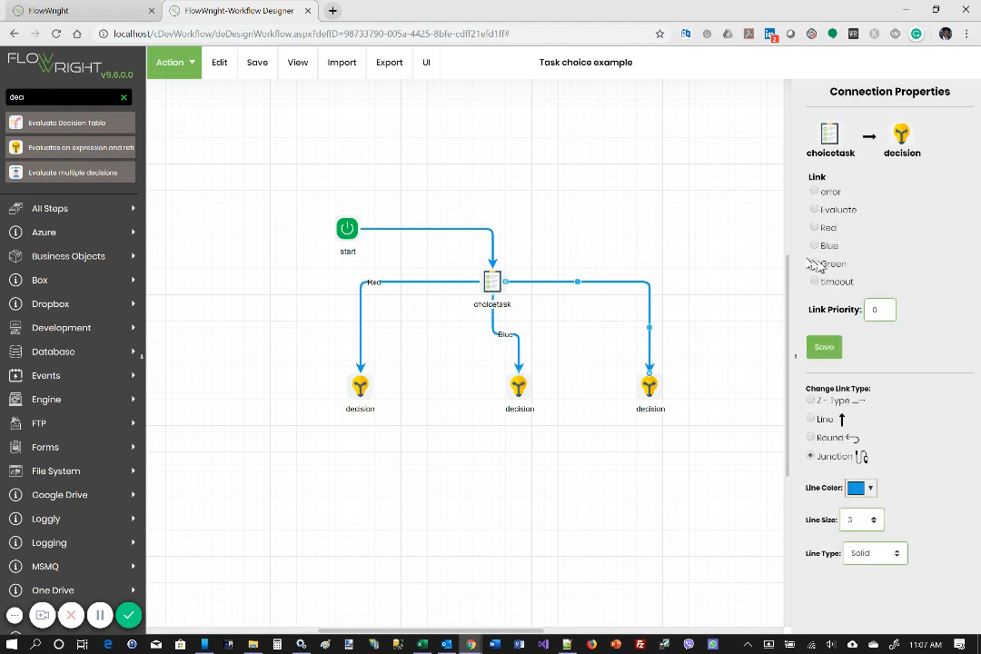
click(825, 347)
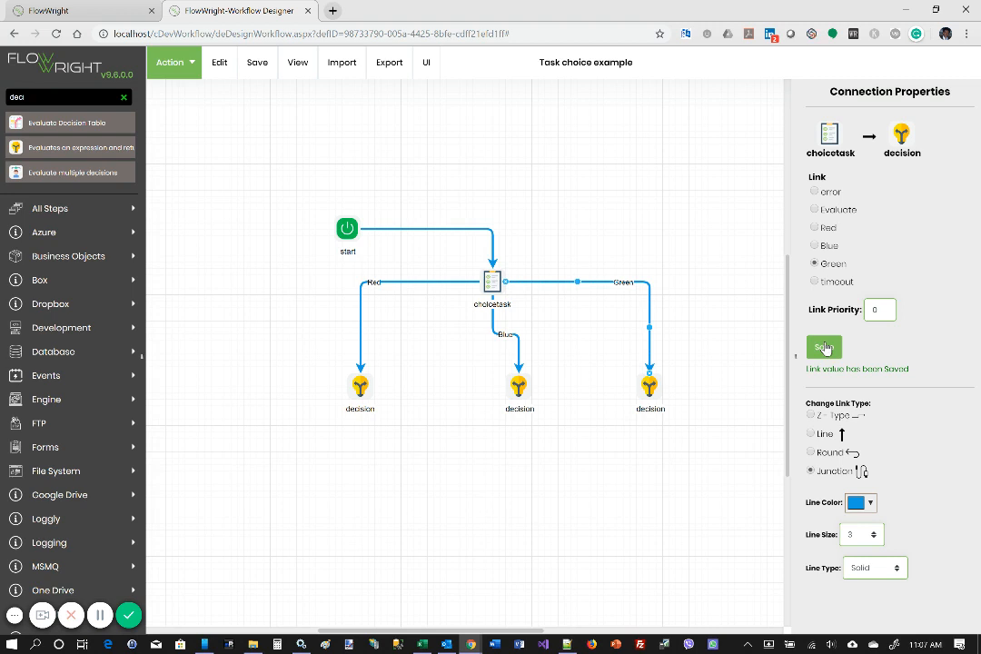
Step: Move the middle decision step straight below the choice task, lower than its neighbours, and save the workflow definition
drag(519, 387, 504, 418)
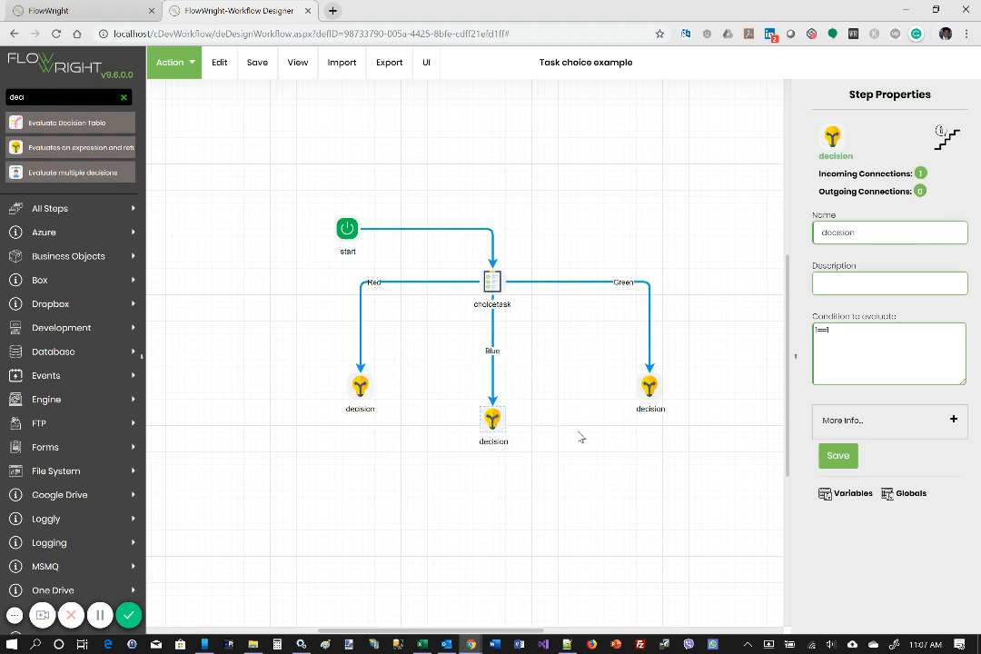
mouse_move(258, 69)
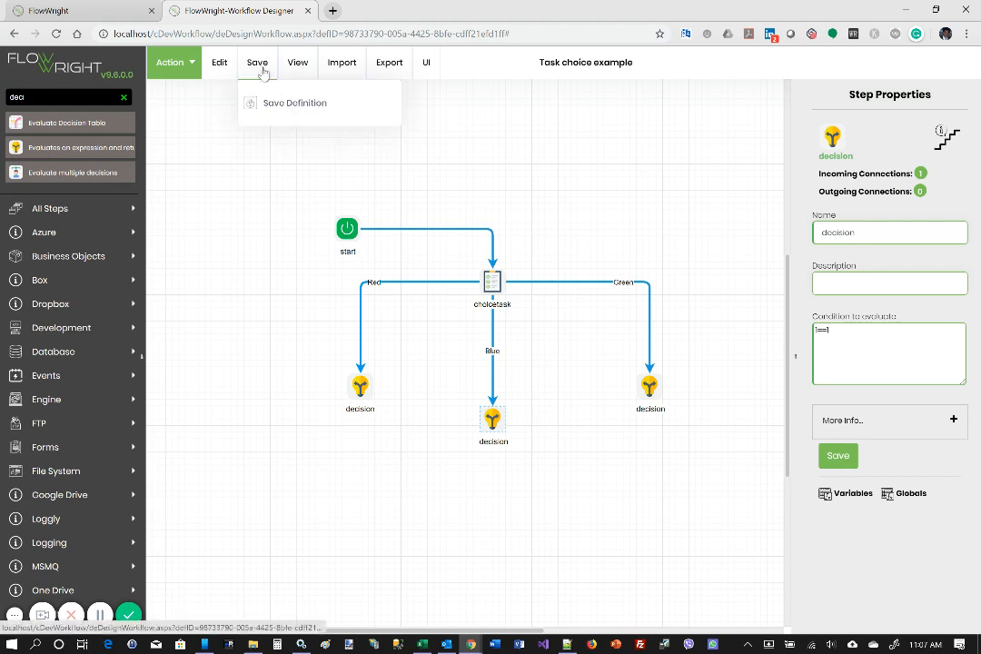
click(277, 110)
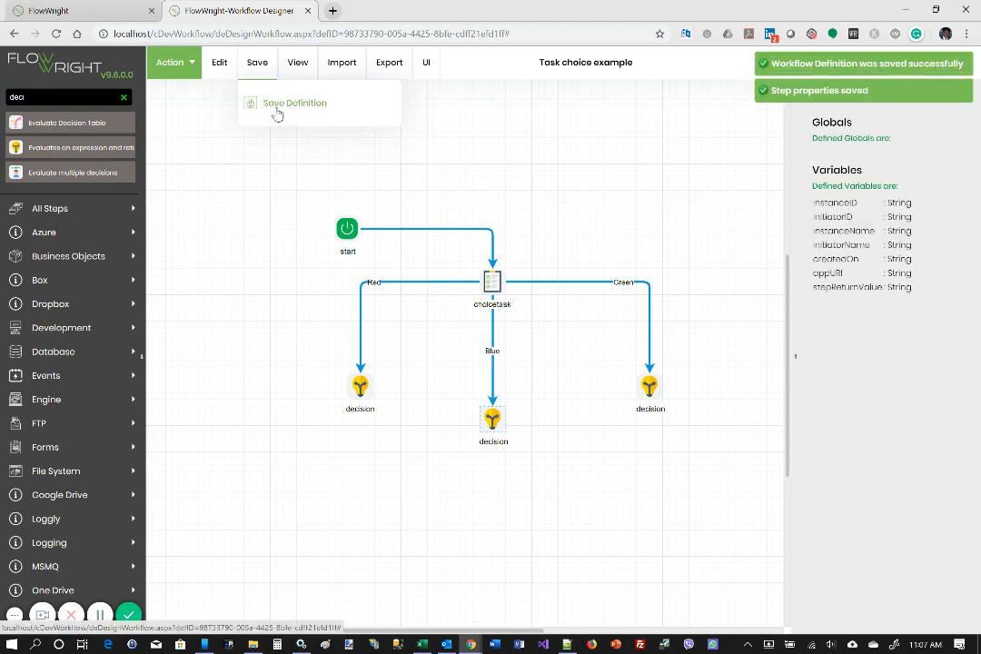
Step: Create and execute an instance of the workflow under a generated name, and close the workflow designer
mouse_move(173, 77)
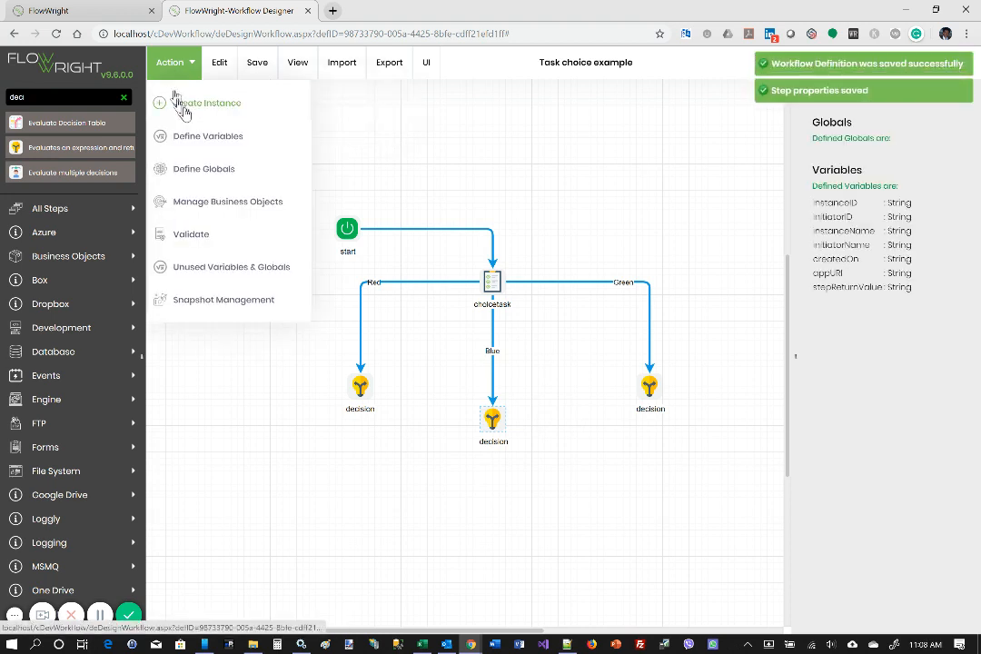
click(185, 109)
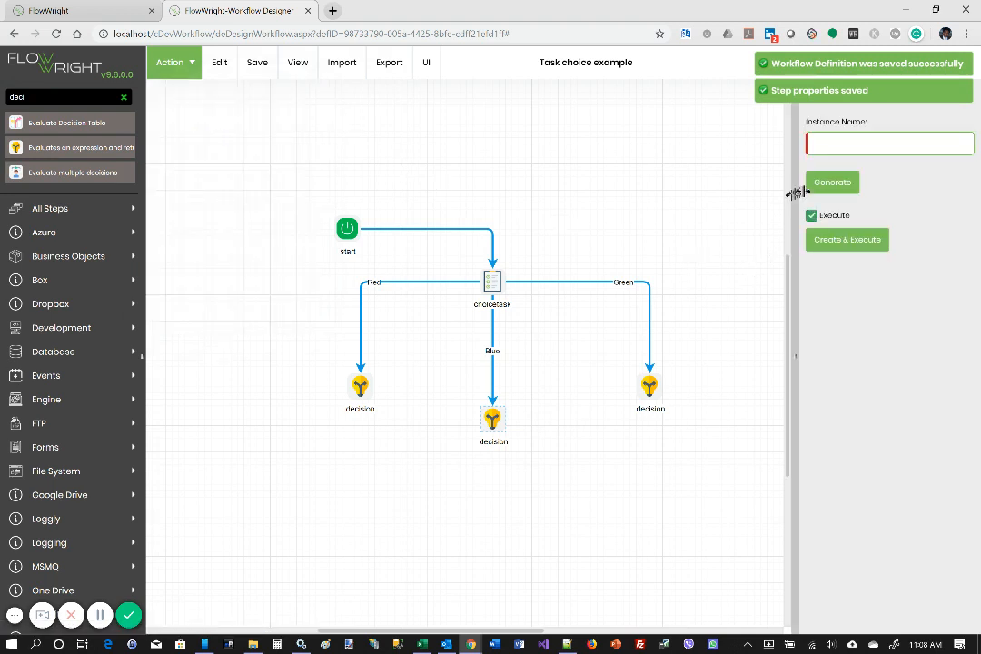
click(836, 183)
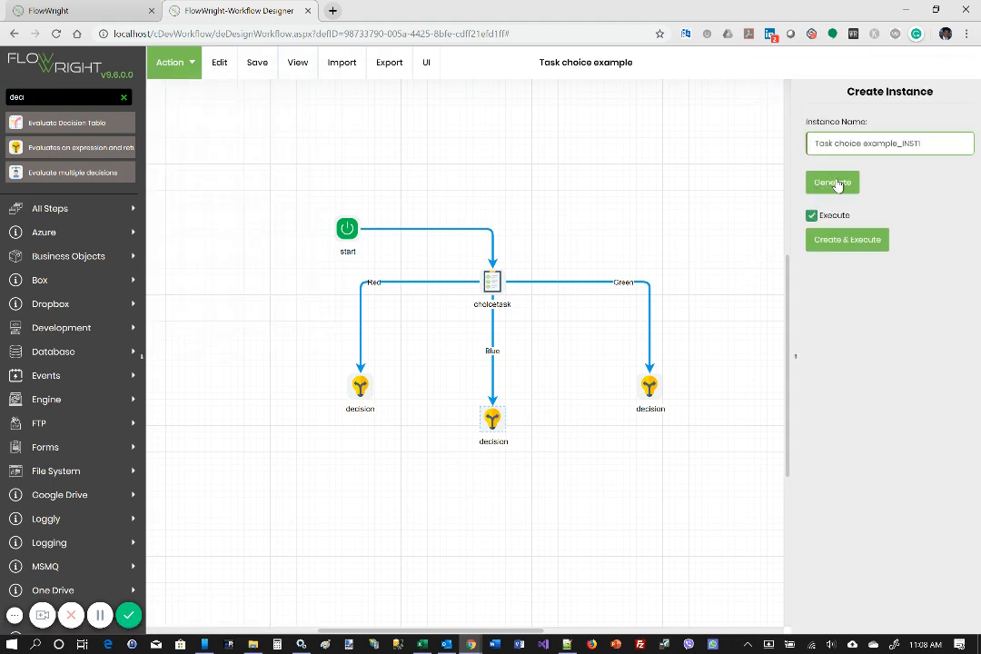
click(850, 242)
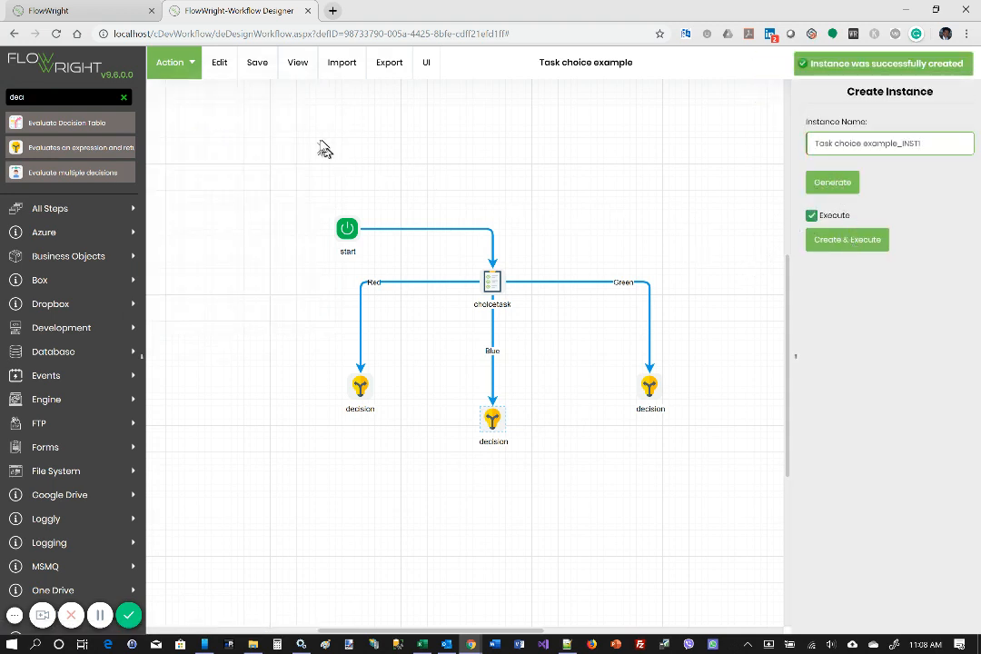
click(307, 11)
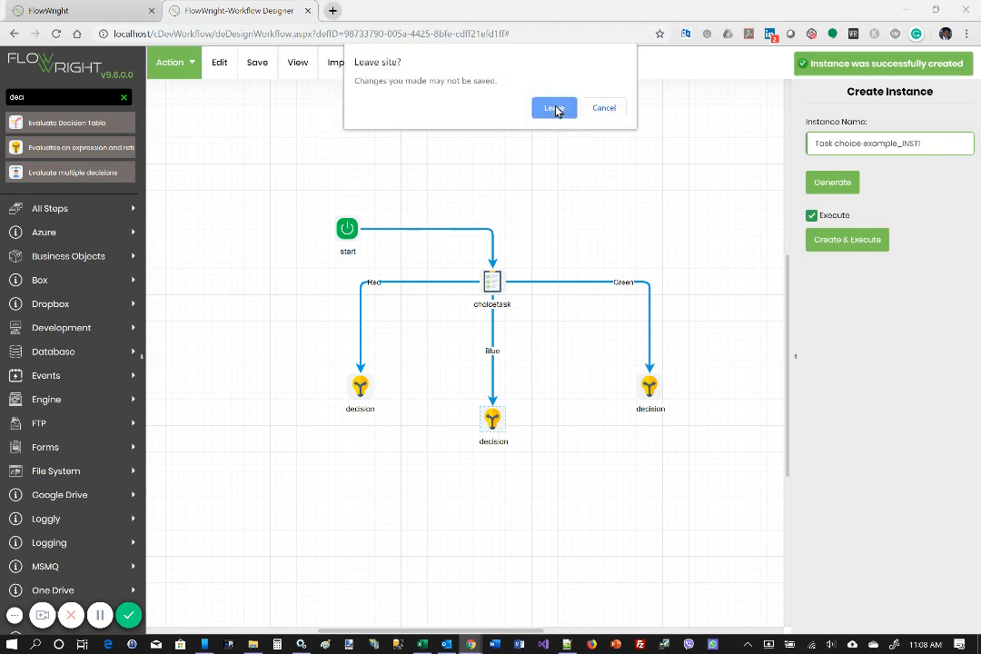
click(556, 107)
Step: View the rendered diagram of the Task choice example_INST1 workflow instance to check its progress, and close it
mouse_move(59, 194)
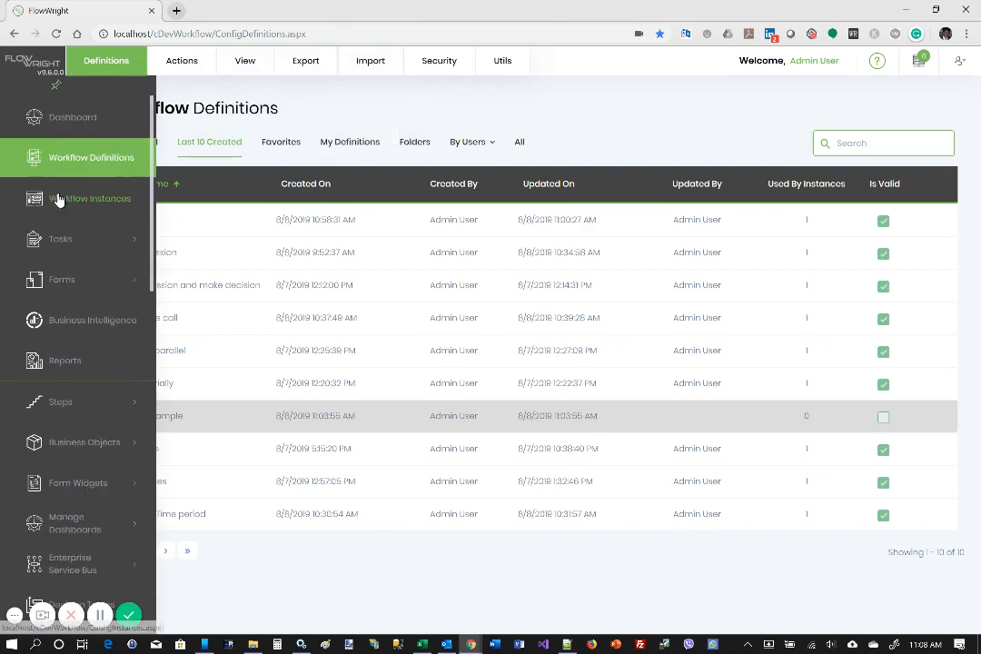
click(109, 208)
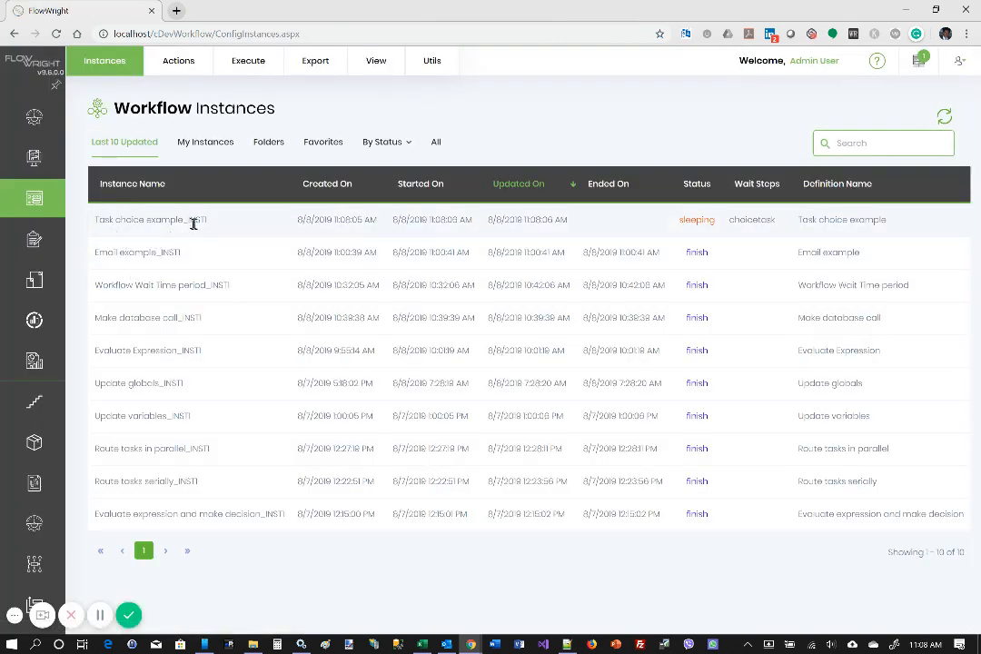
click(629, 223)
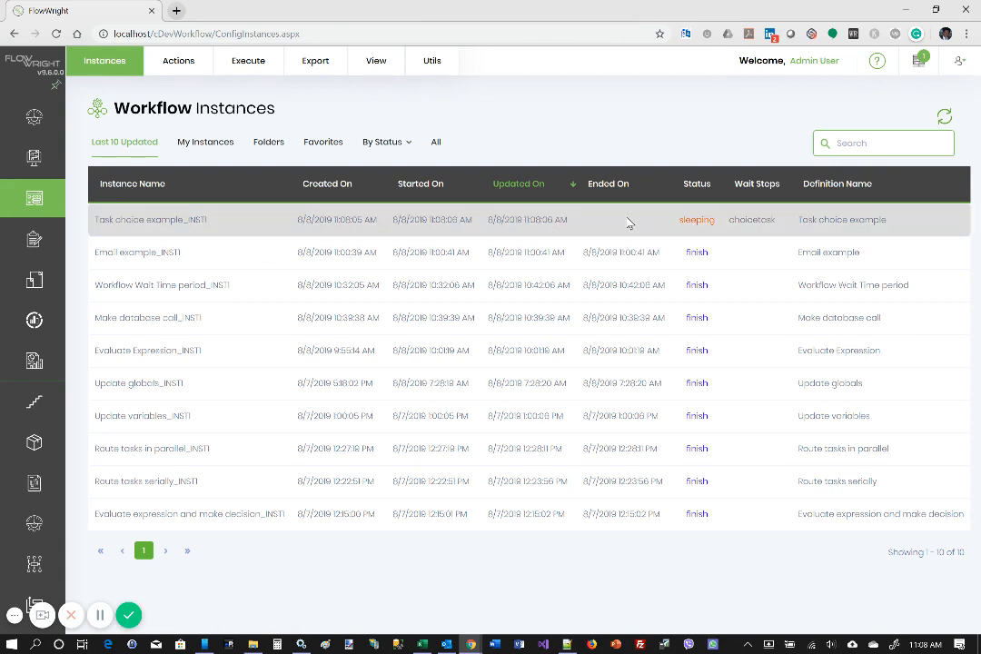
double_click(629, 224)
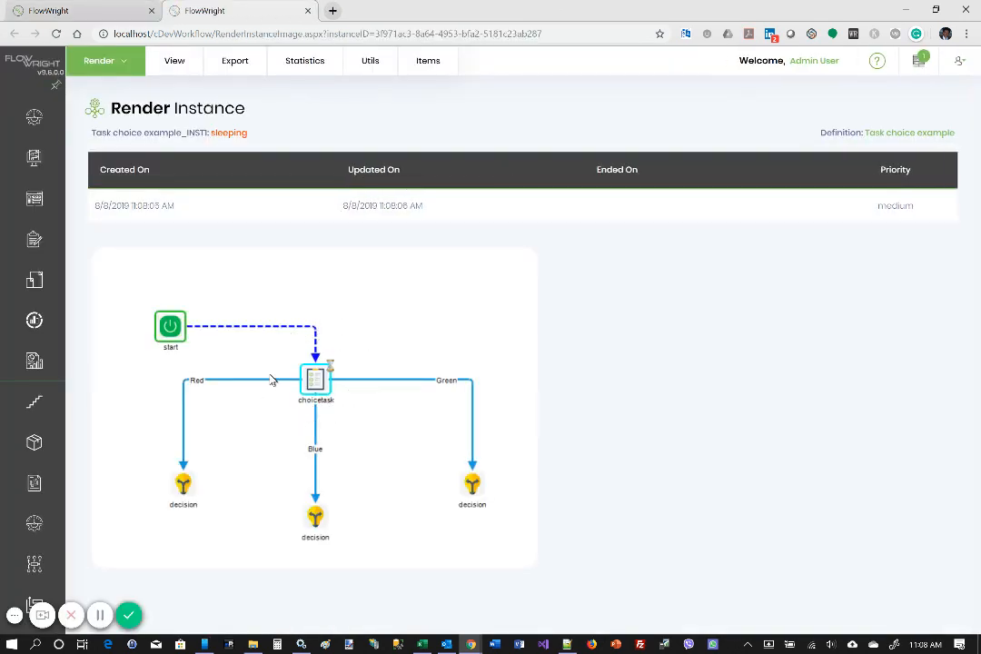
click(309, 11)
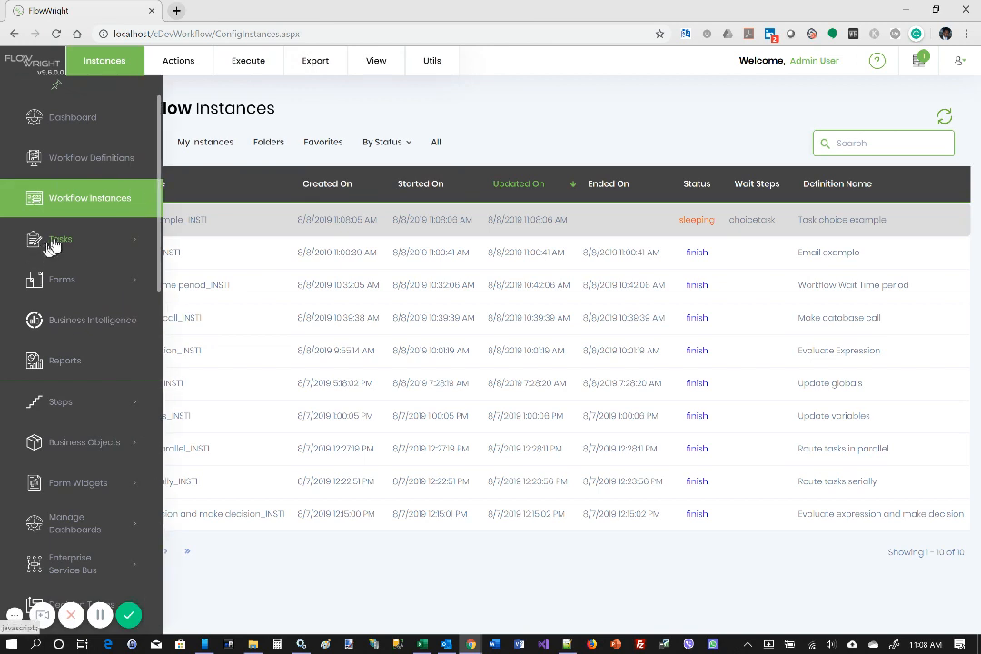
Step: Open the "Select a color" task from the user's task list
click(56, 242)
click(59, 244)
click(59, 243)
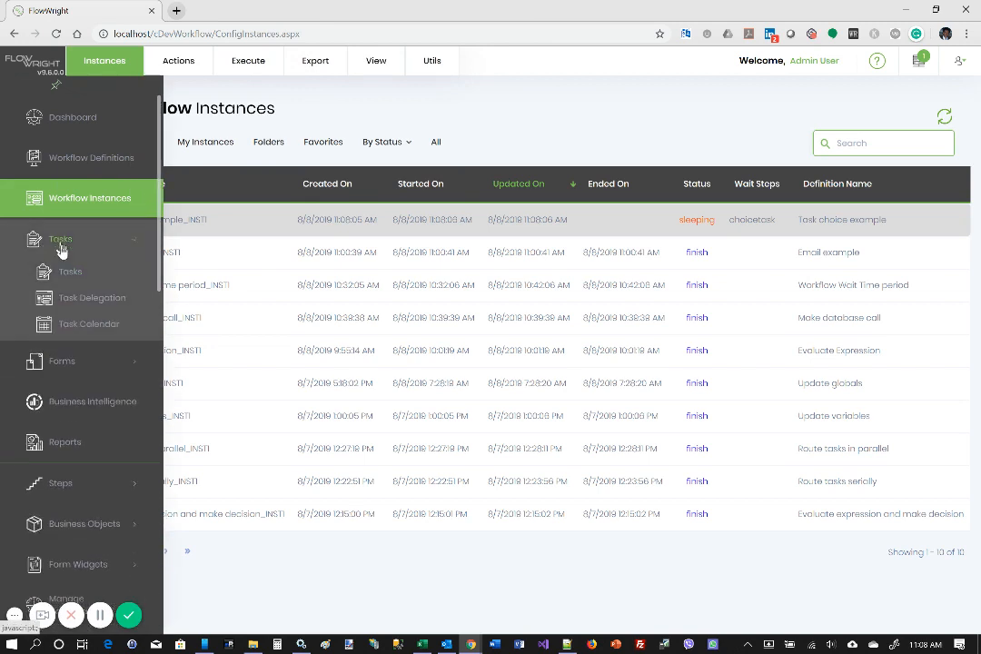
click(69, 278)
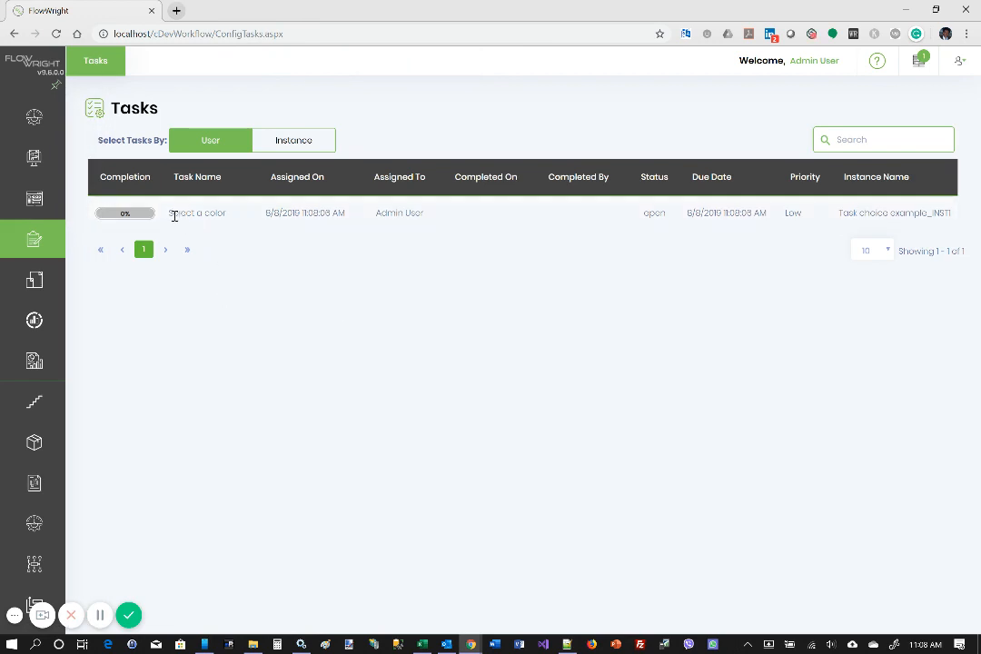
click(248, 212)
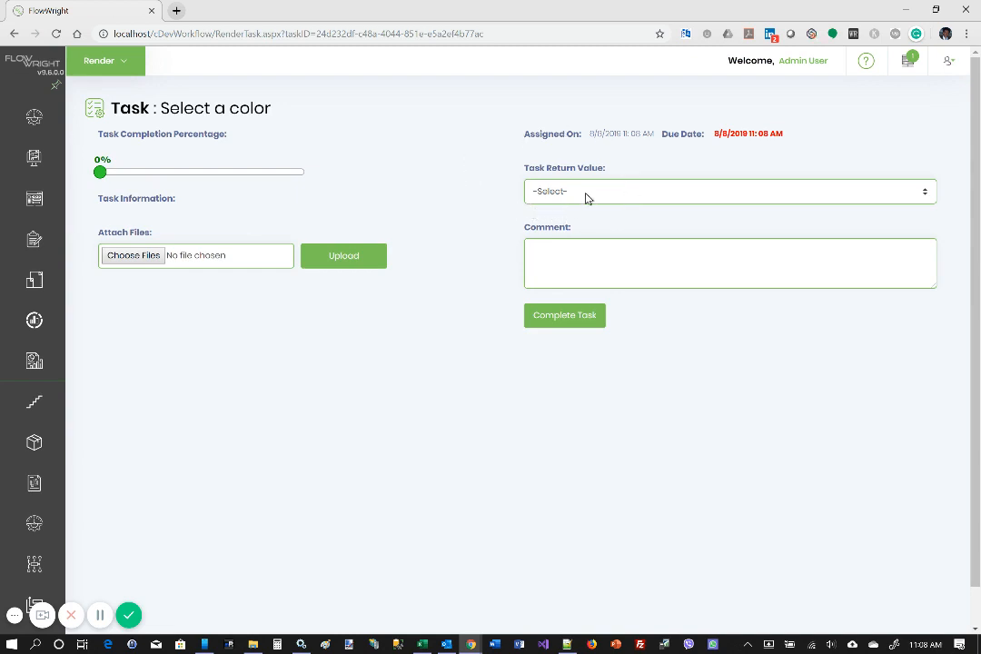
Step: Set the task return value to Red and complete the "Select a color" task
click(586, 198)
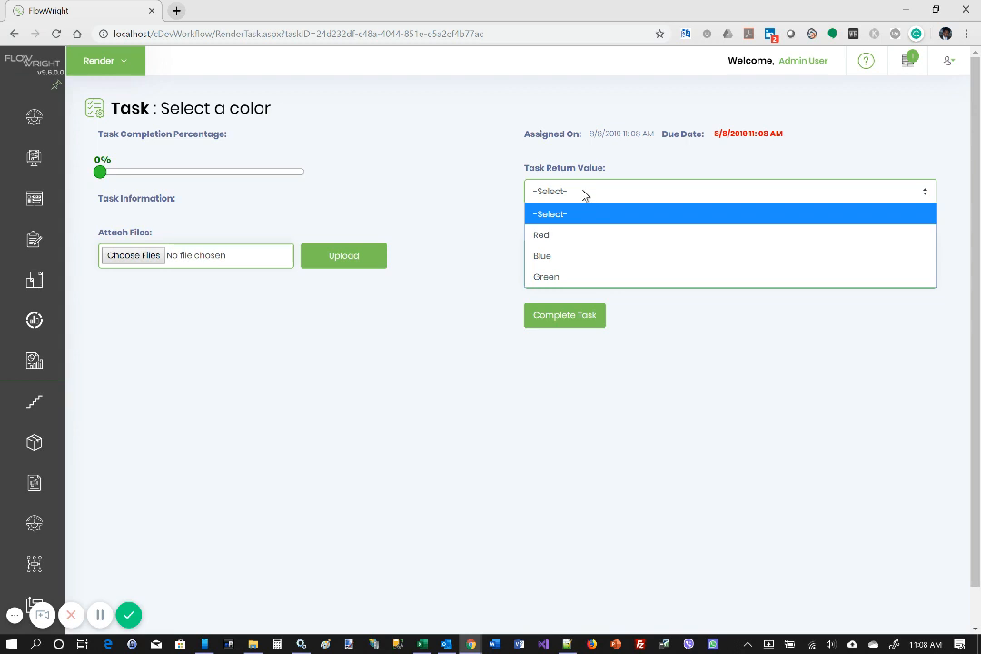
click(567, 235)
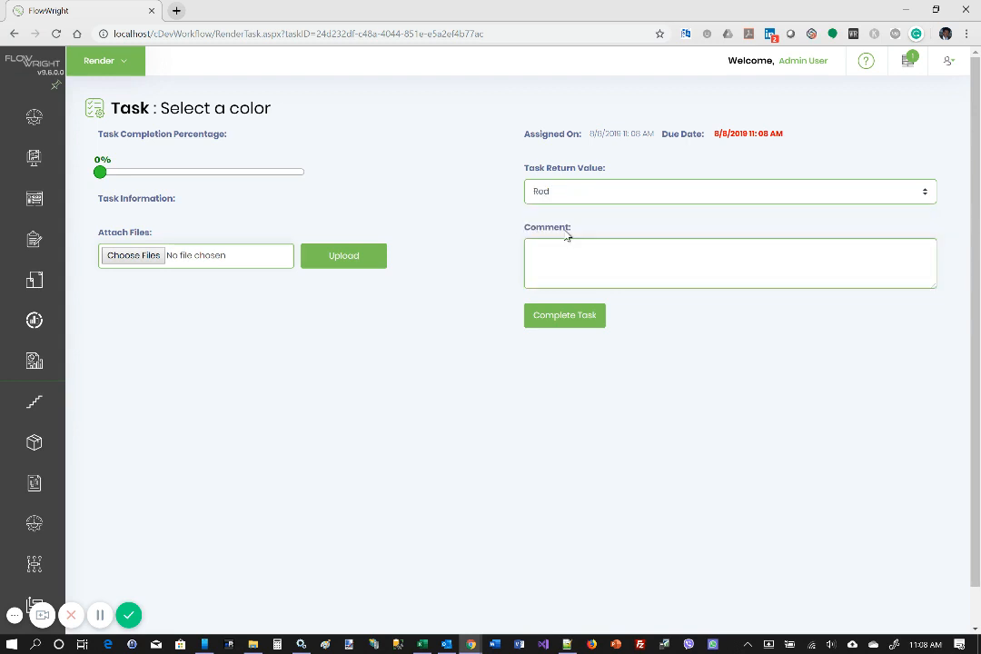
click(569, 321)
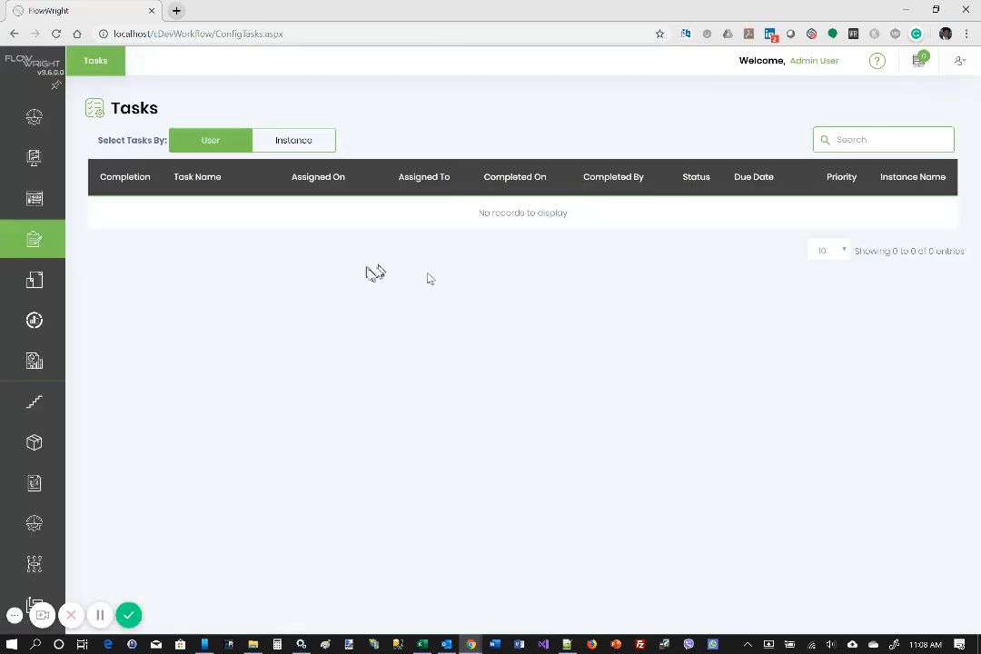
Step: Render the Task choice example_INST1 instance again to examine the path taken after the task's completion
mouse_move(109, 238)
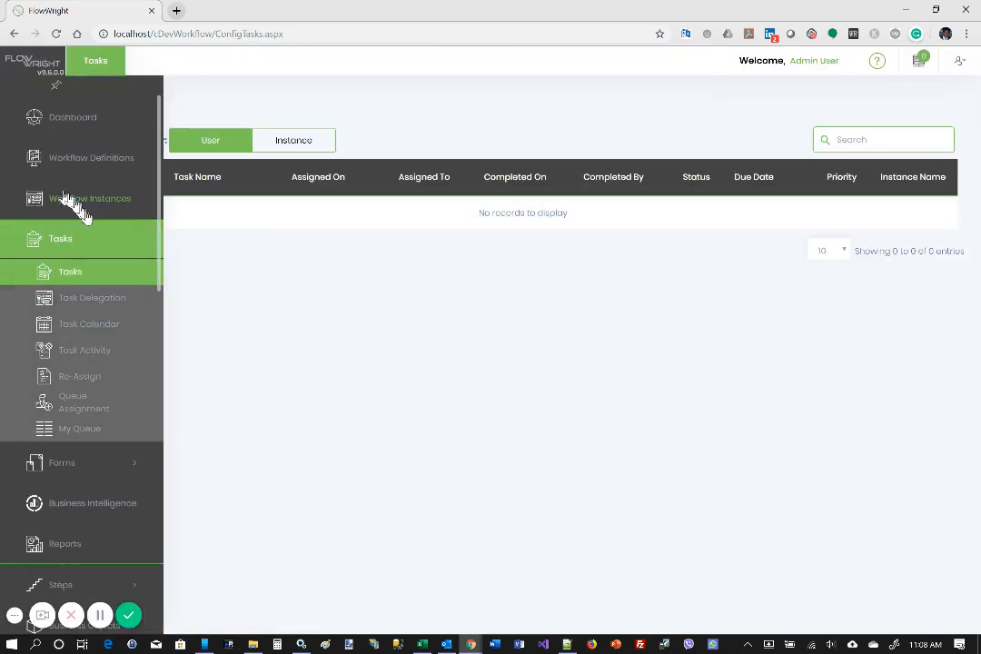
click(102, 203)
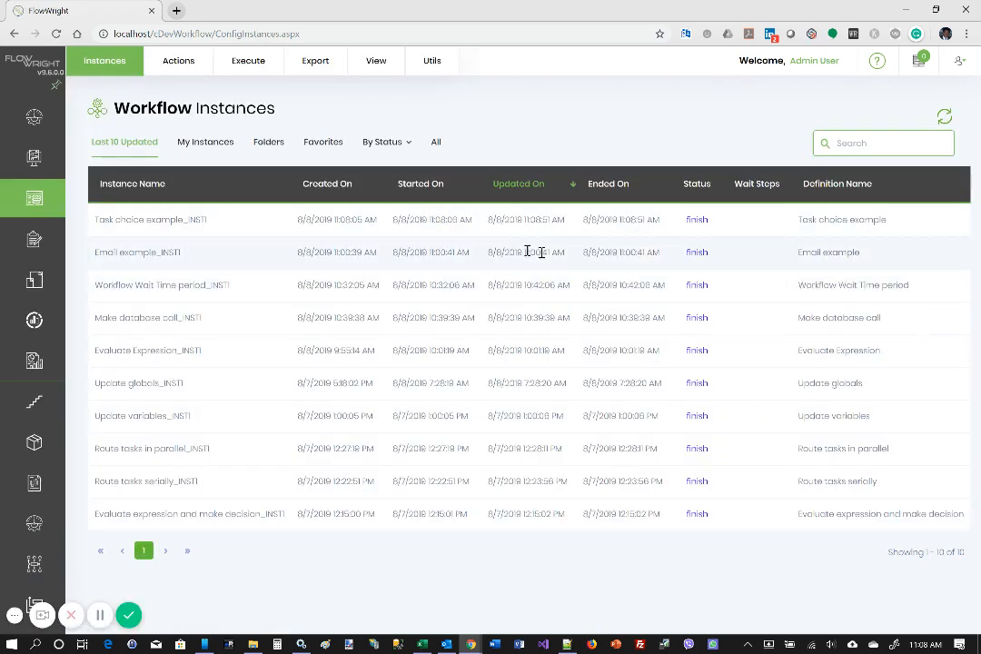
double_click(492, 221)
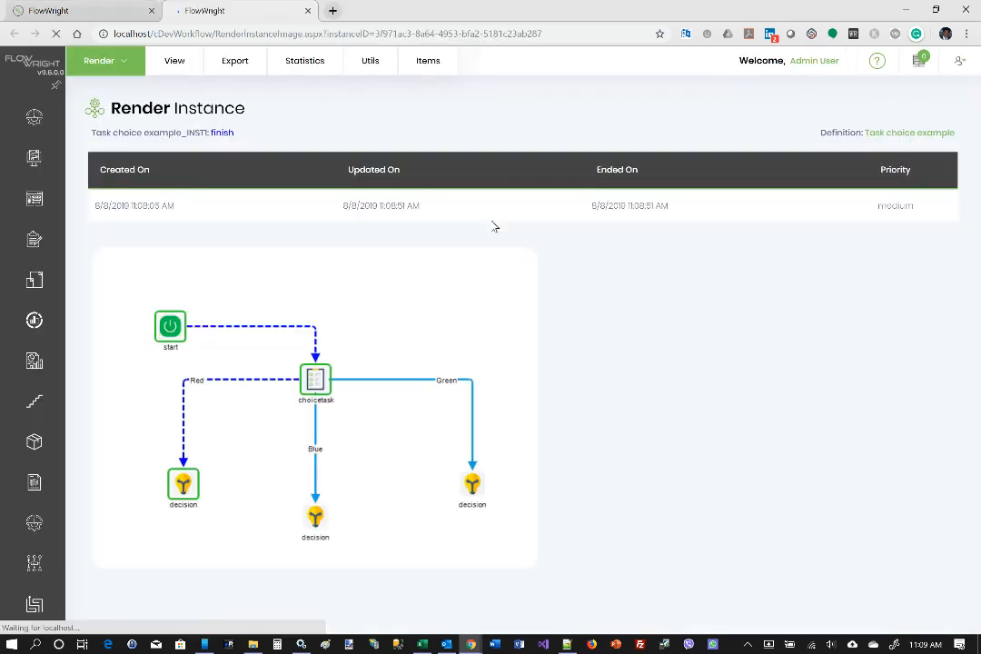